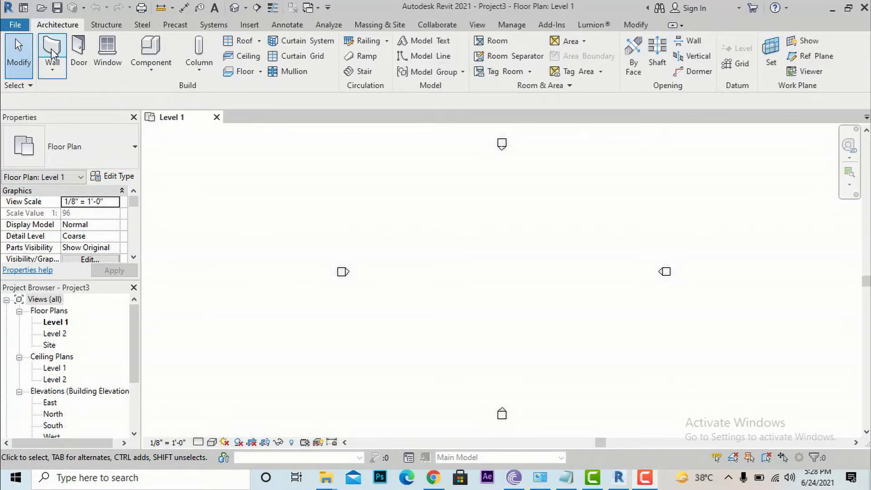
Start an architectural wall and choose the Curtain Wall 1 type for it
click(52, 73)
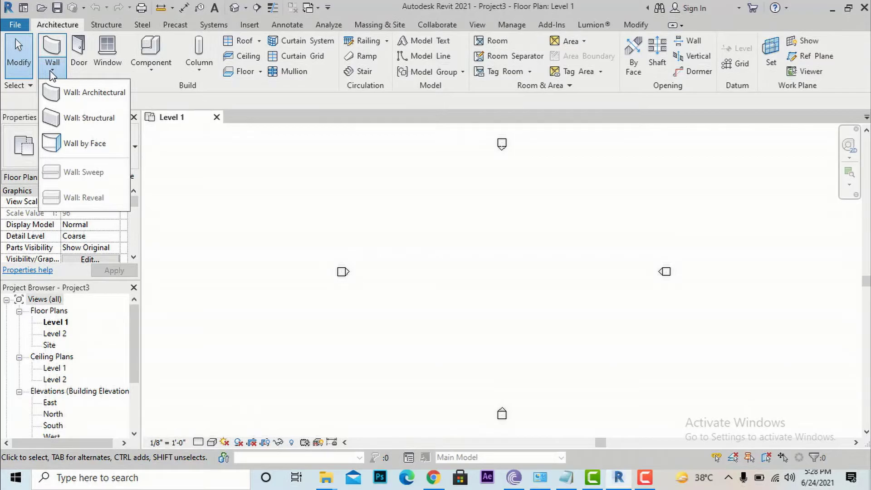
click(73, 92)
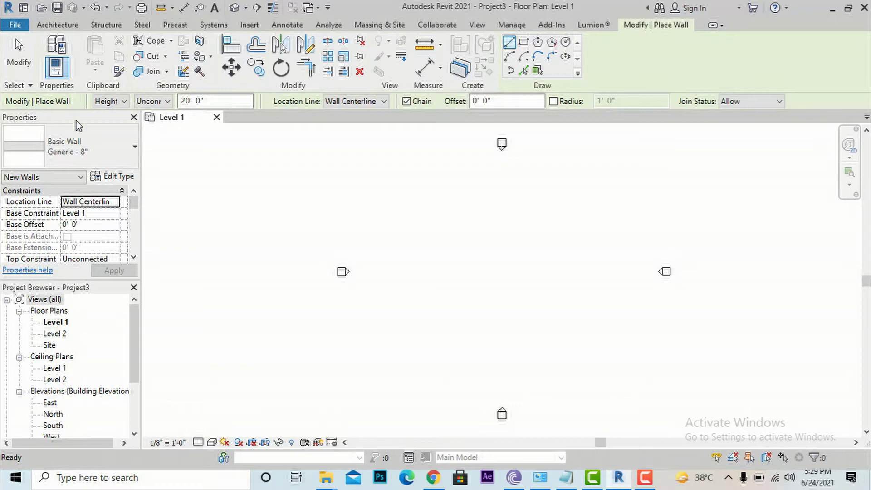
click(67, 147)
scroll(86, 244, down, 4)
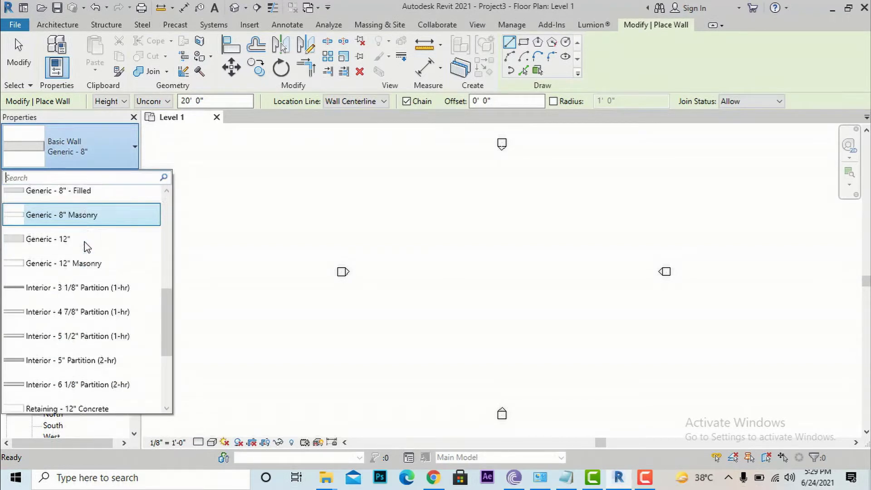
scroll(86, 247, down, 4)
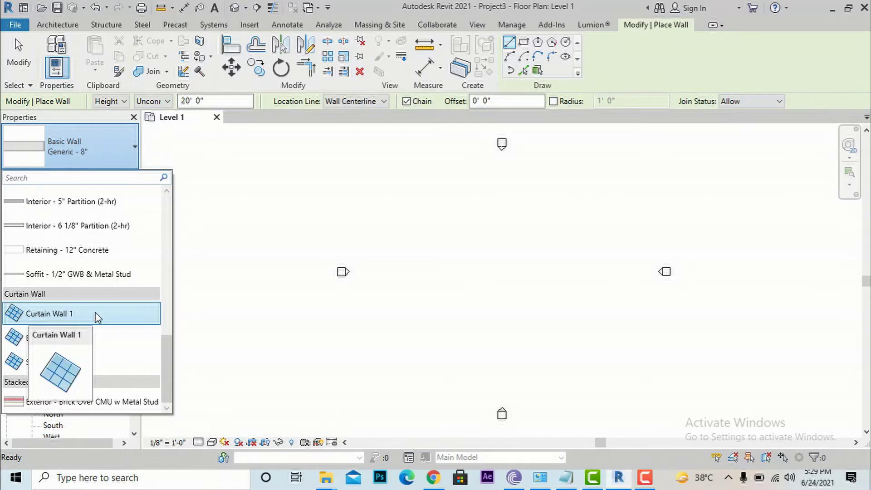
click(44, 315)
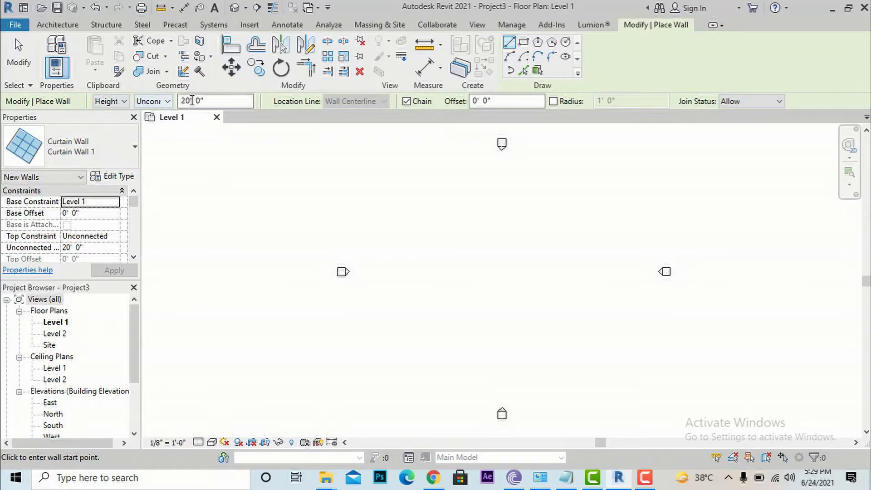
Keep the new curtain wall's top unconnected and set its height to 10'
click(167, 102)
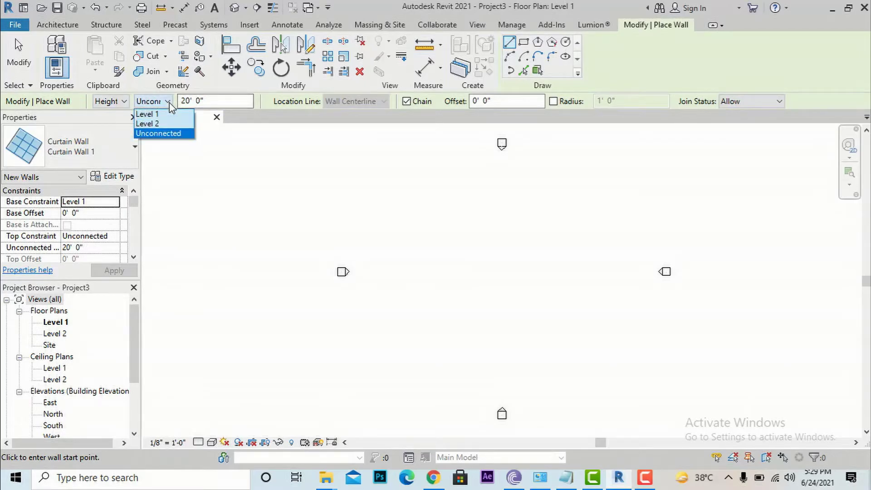
click(170, 130)
click(213, 100)
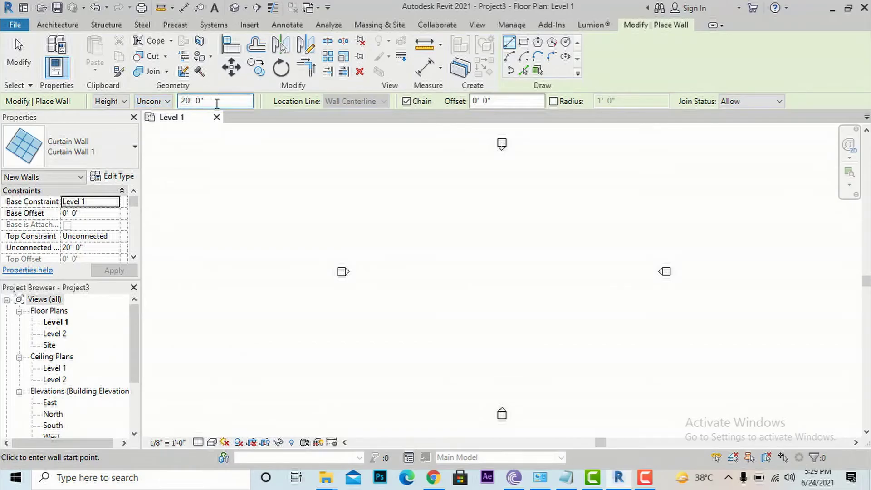
double_click(193, 101)
text(10)
key(Return)
Set the new curtain wall's unconnected height to 15' and apply it
click(93, 253)
text(15')
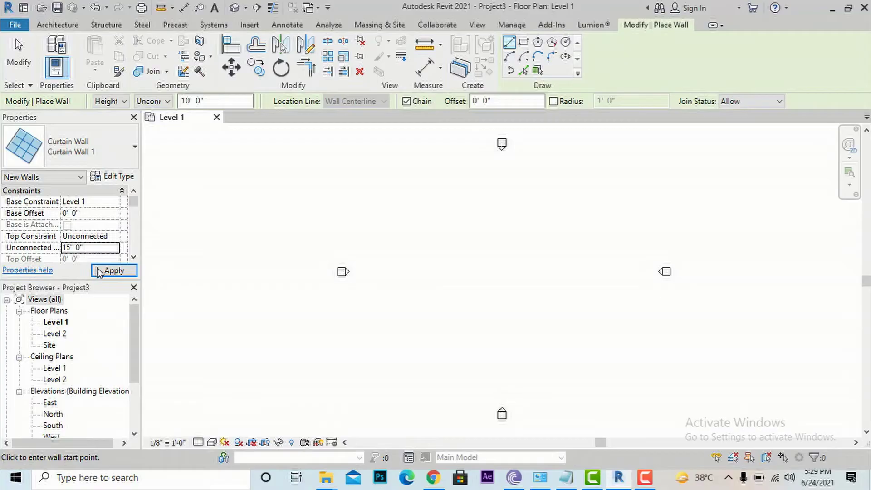
click(121, 272)
click(121, 271)
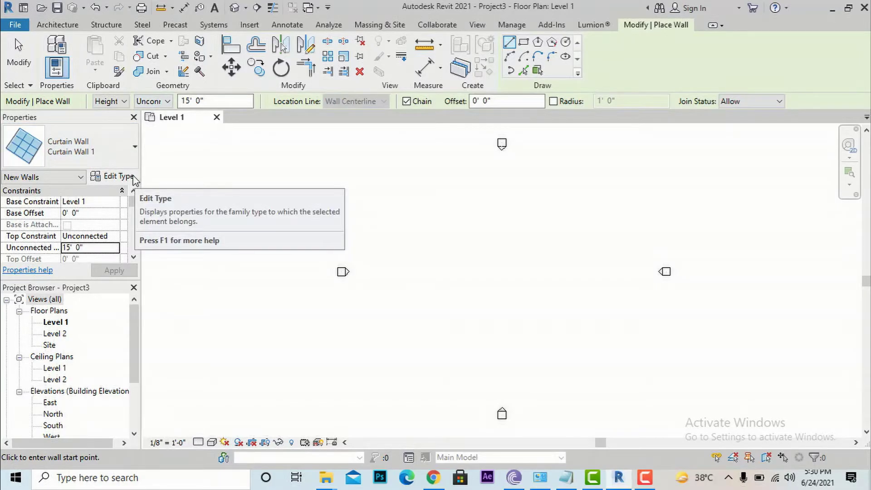
Try to constrain the curtain wall's top up to Level 1, and reset the constraints
click(117, 236)
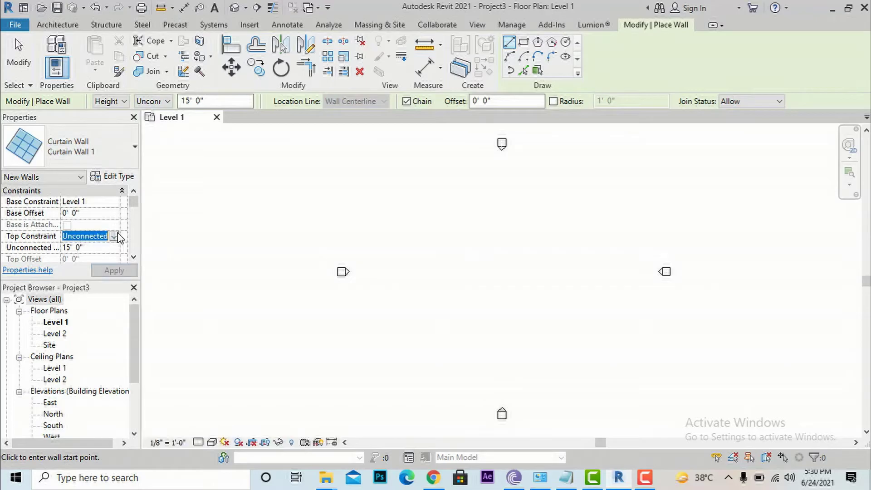
click(114, 237)
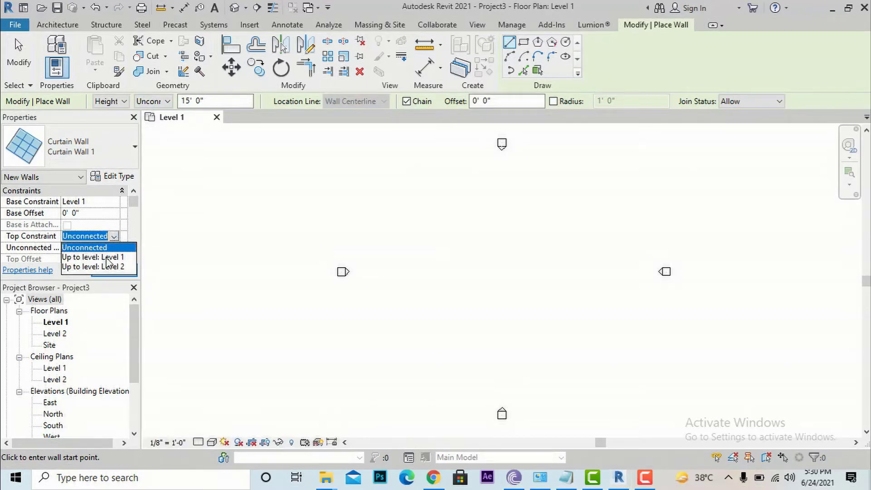
click(107, 257)
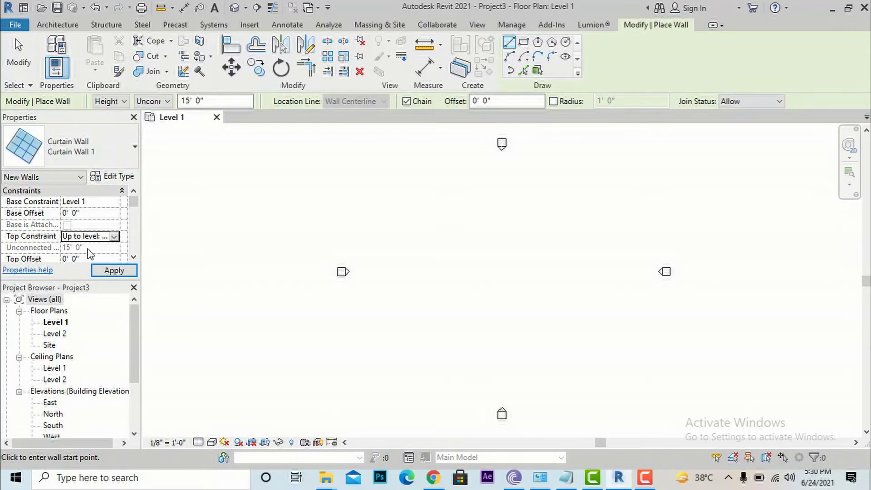
click(108, 271)
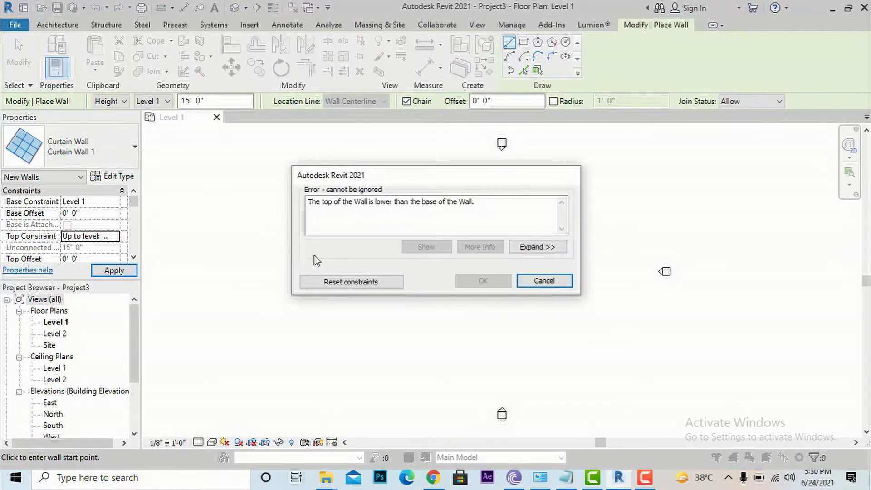
click(339, 283)
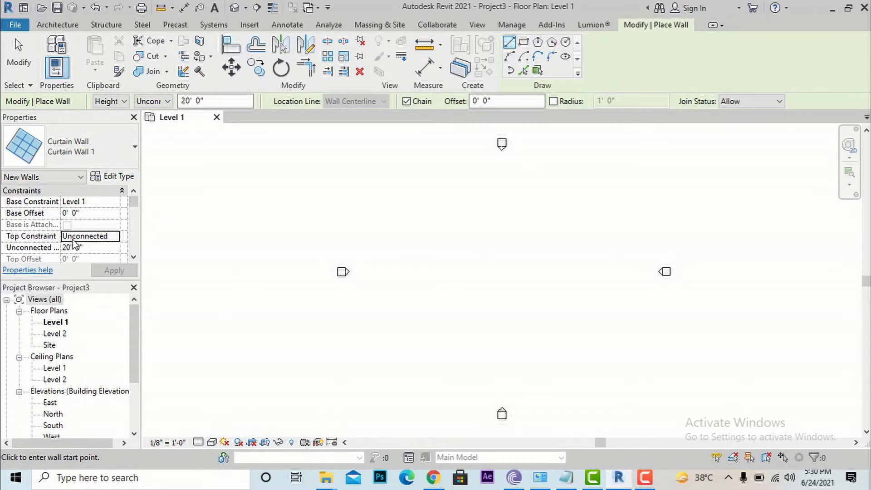
Set the unconnected height for the new curtain wall to 10' and apply it
click(105, 249)
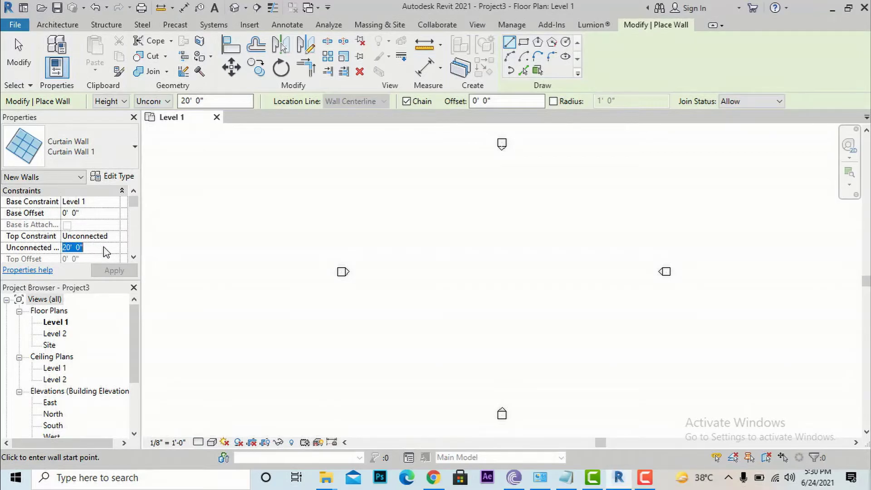
text(1)
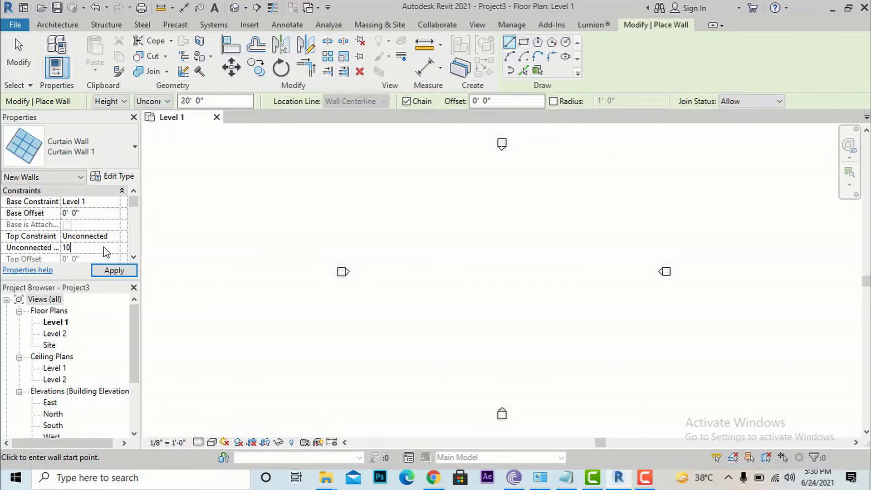
click(113, 271)
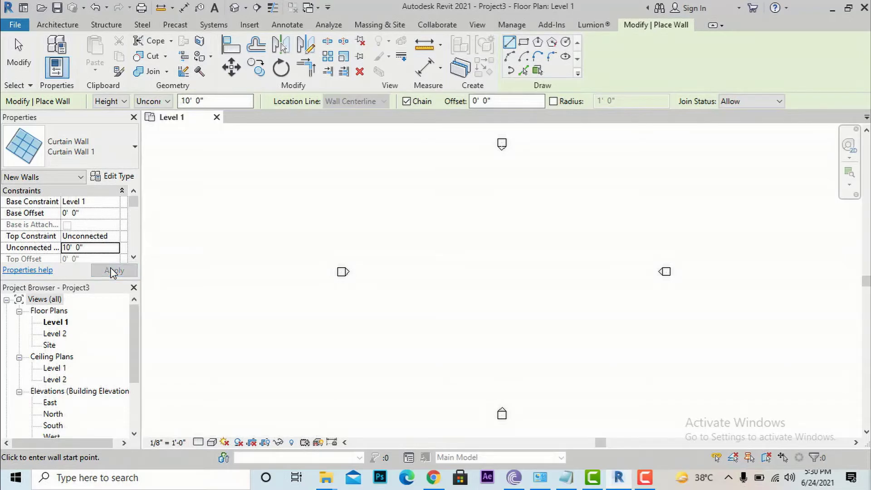
Draw a horizontal curtain wall segment 50' long between the elevation markers and end the wall command
click(443, 265)
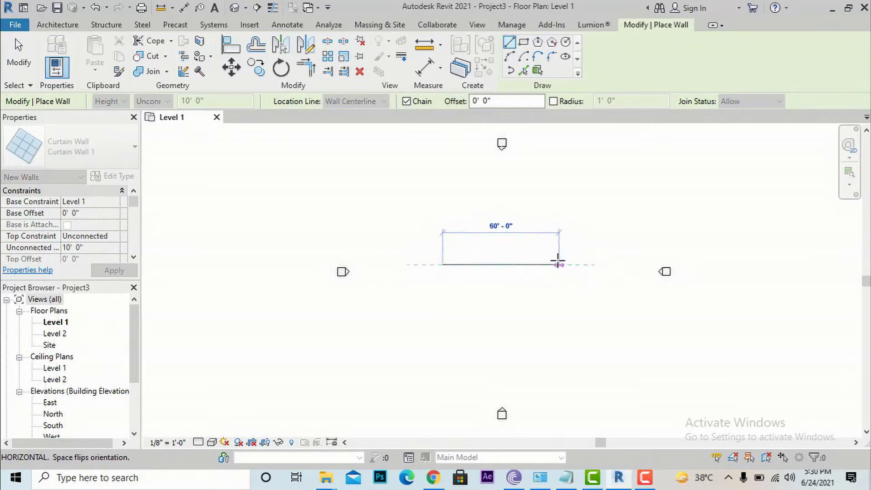
text(5)
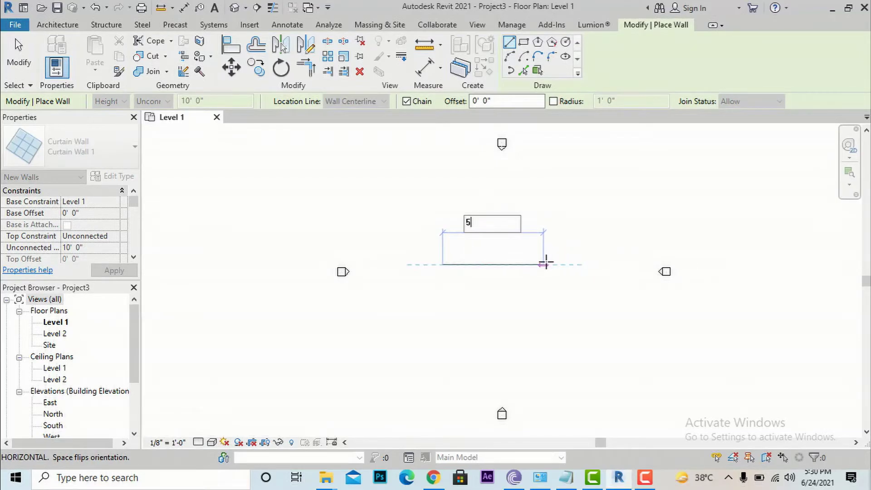
text(0')
key(Return)
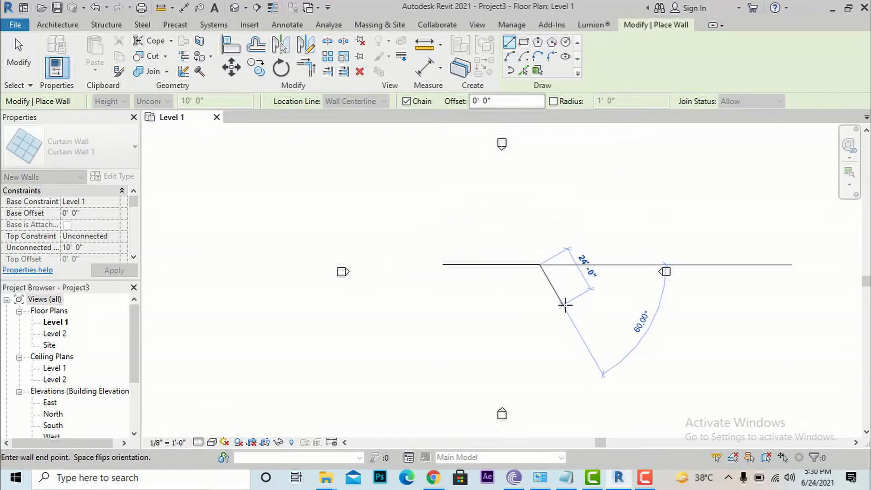
key(Escape)
key(Escape)
Select the curtain wall and set its length to 40' through its temporary dimension
scroll(551, 275, up, 5)
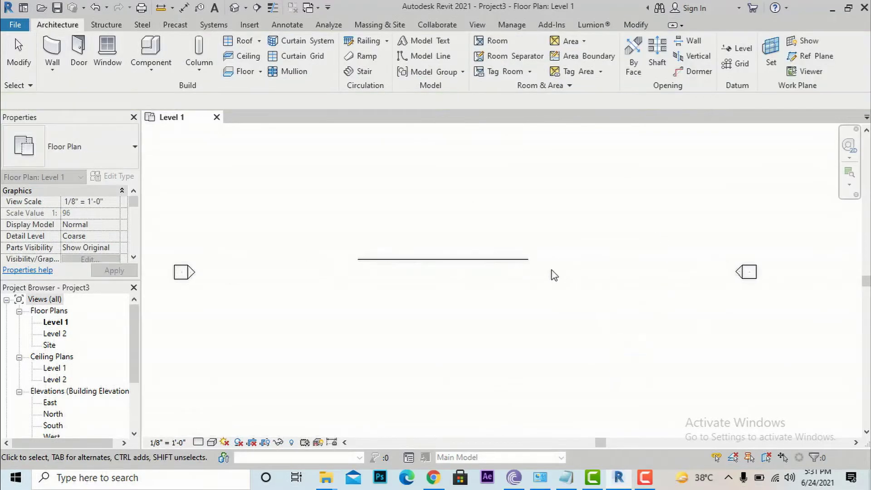
scroll(492, 256, up, 1)
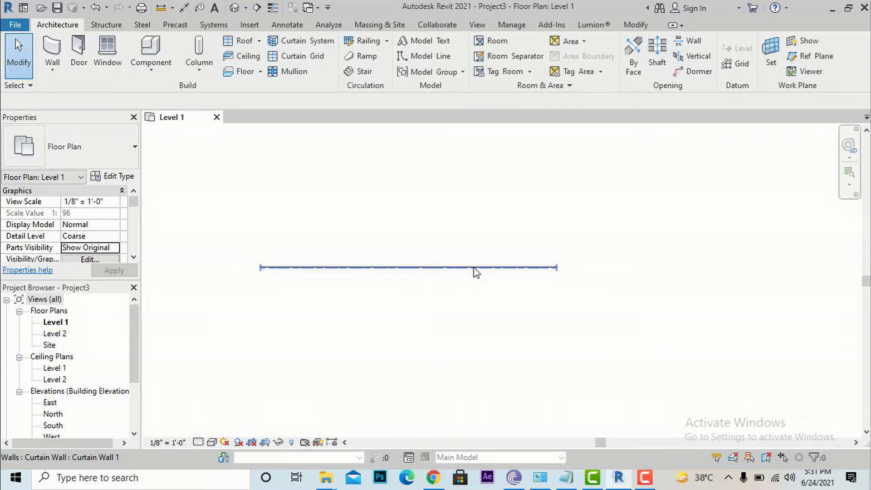
click(475, 271)
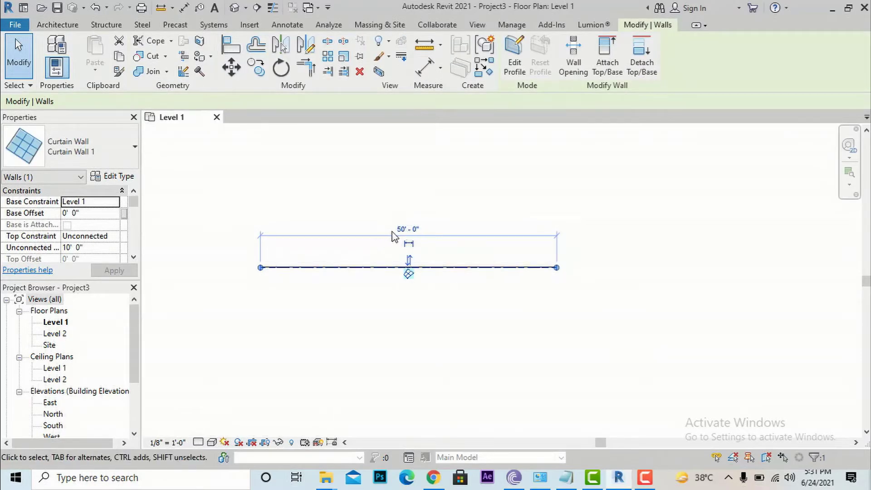
scroll(406, 231, up, 4)
scroll(454, 255, down, 2)
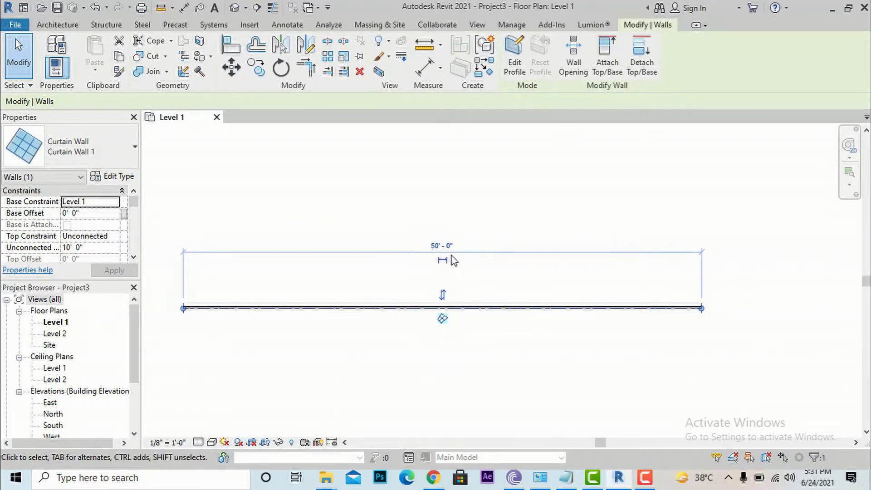
click(440, 247)
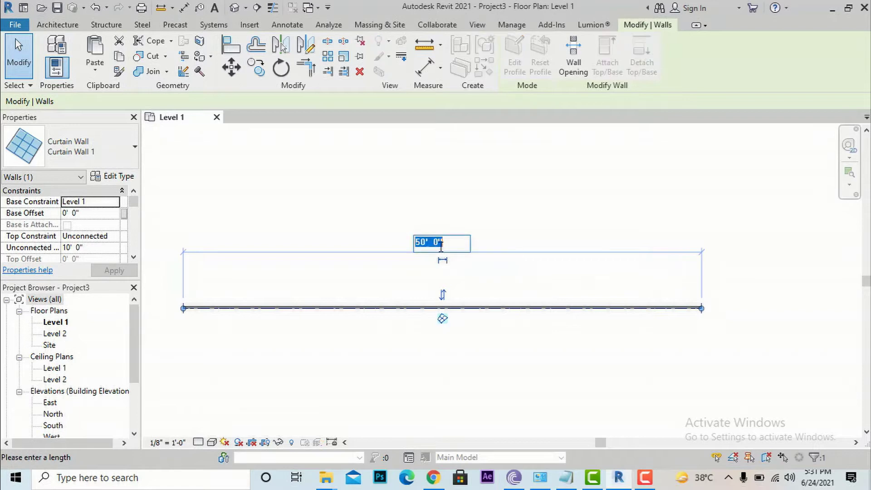
text(40')
key(Return)
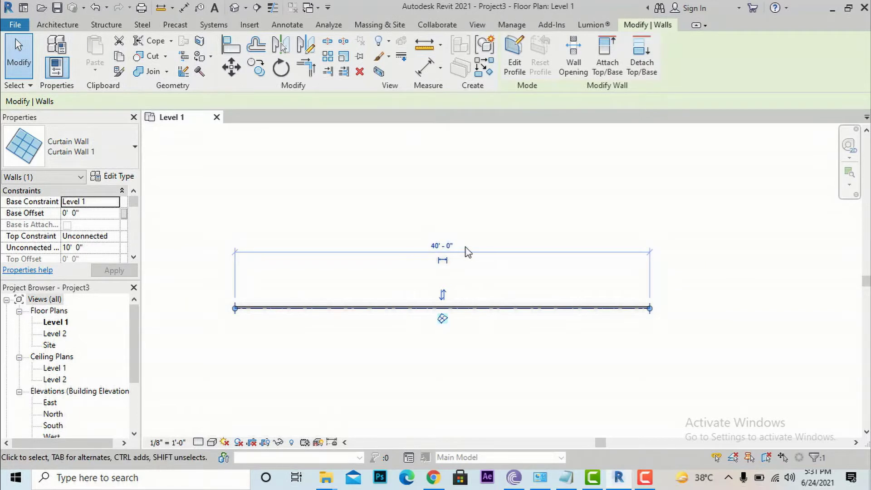
Set the curtain wall's length to 50' through its temporary dimension and deselect it
scroll(443, 258, up, 2)
click(438, 245)
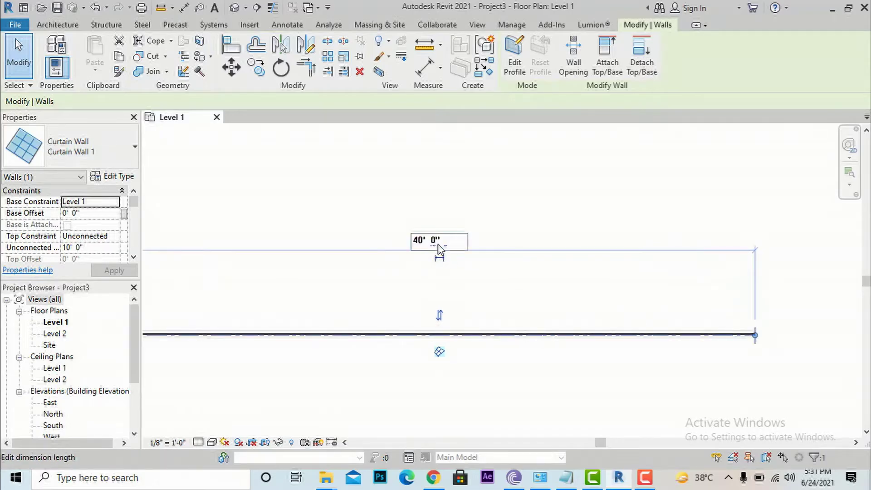
drag(448, 245, 387, 249)
text(50)
key(Return)
click(441, 362)
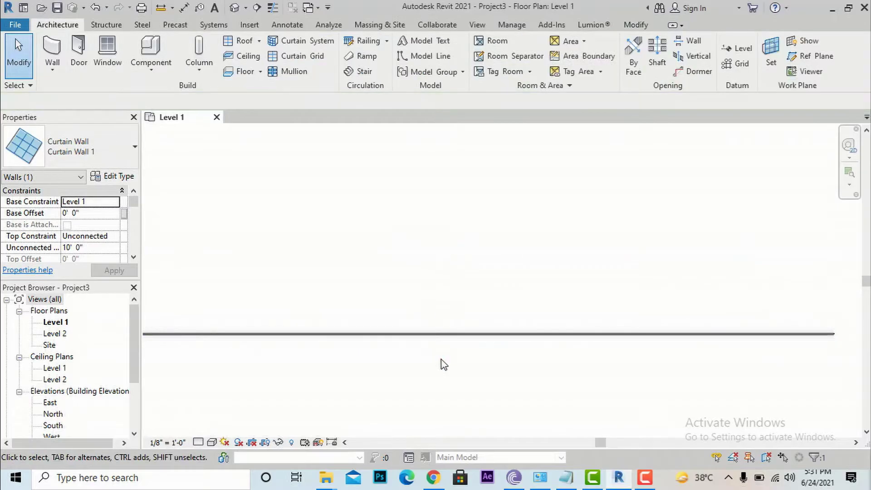
Show the curtain wall in the default 3D view and set the visual style to Realistic
scroll(522, 359, down, 2)
scroll(530, 341, down, 1)
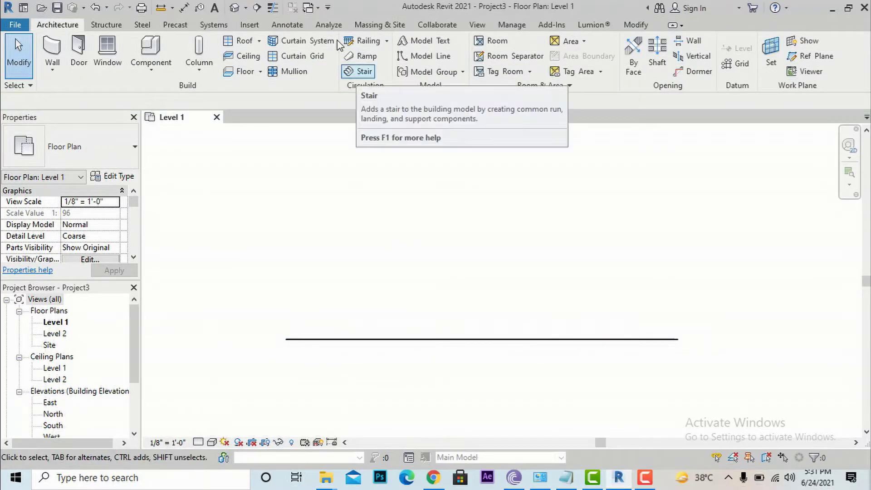
click(235, 9)
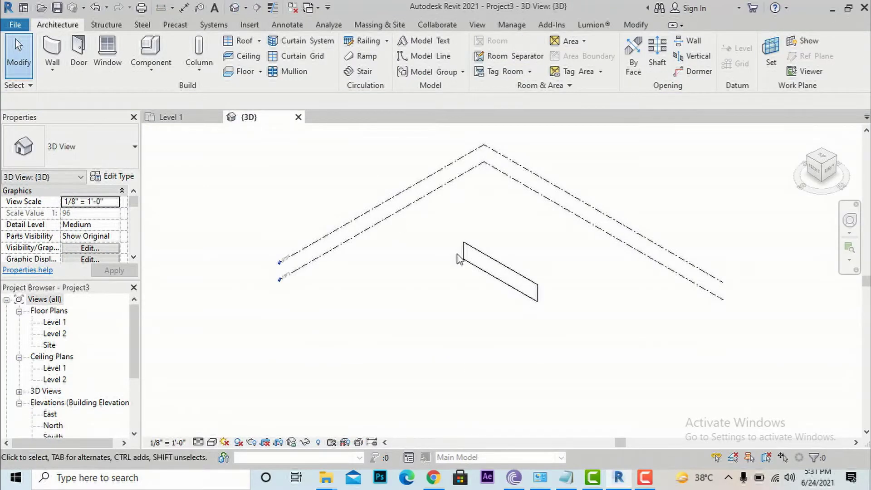
scroll(511, 284, up, 5)
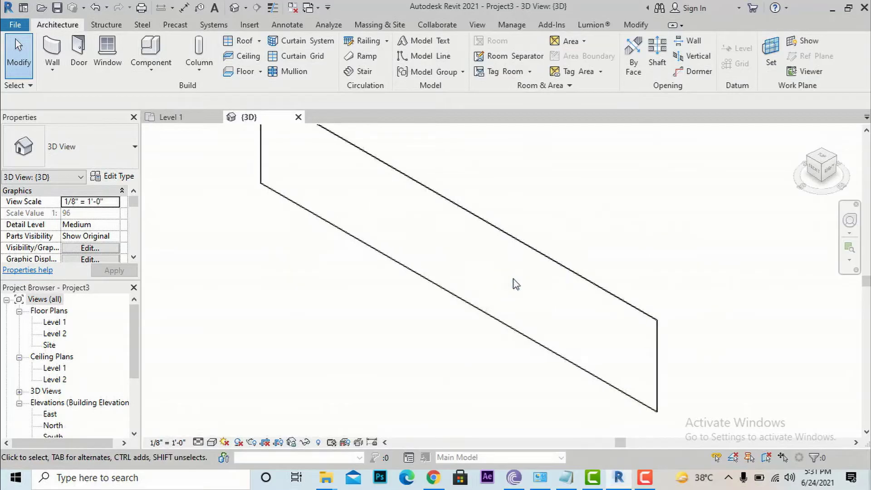
scroll(517, 307, down, 2)
scroll(603, 279, down, 1)
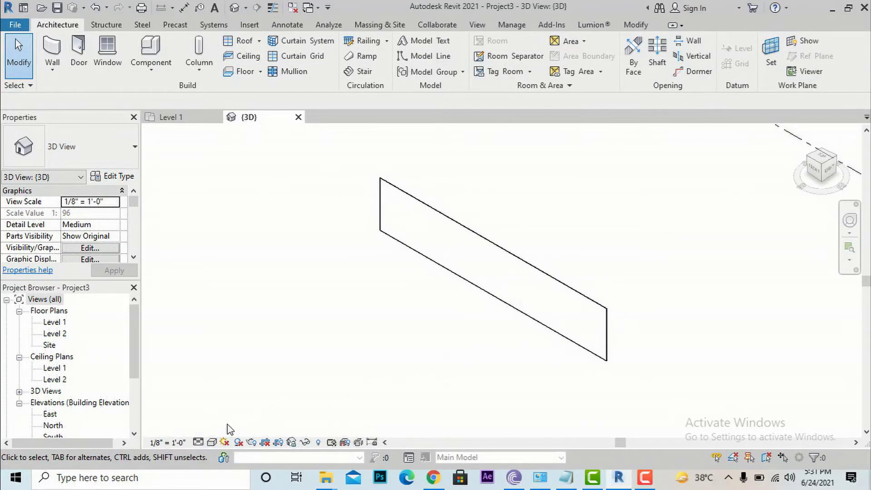
click(212, 443)
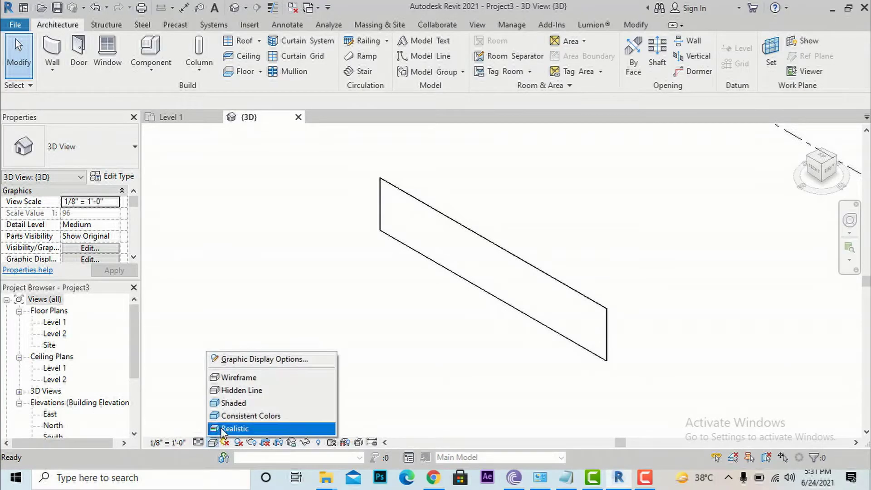
click(222, 429)
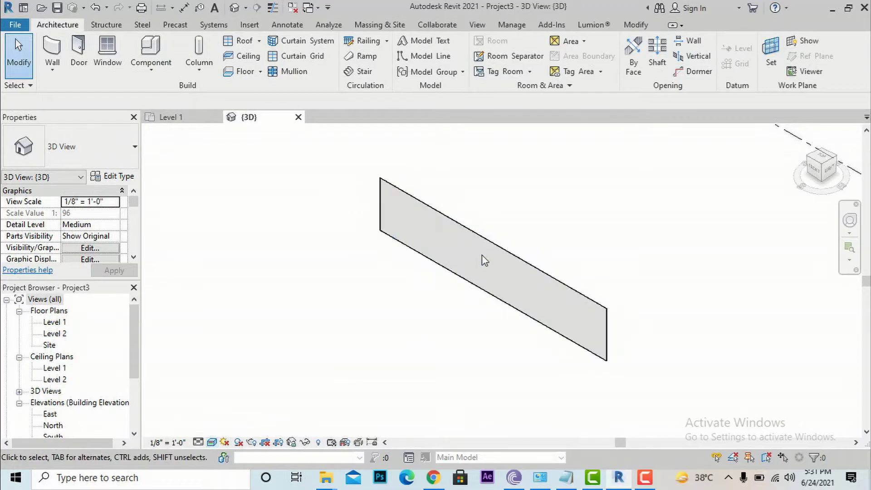
scroll(490, 252, up, 2)
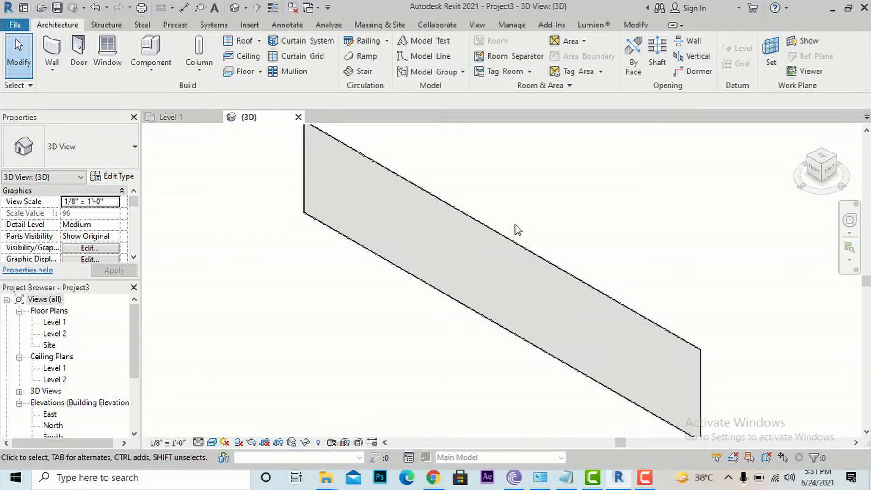
Duplicate the selected curtain wall's type and name the new type "Curtain Wall for residence"
scroll(416, 270, down, 1)
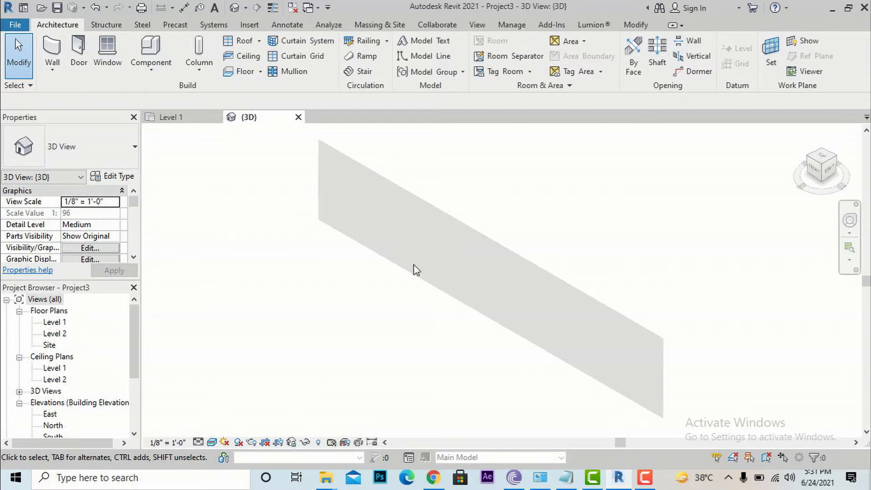
click(457, 227)
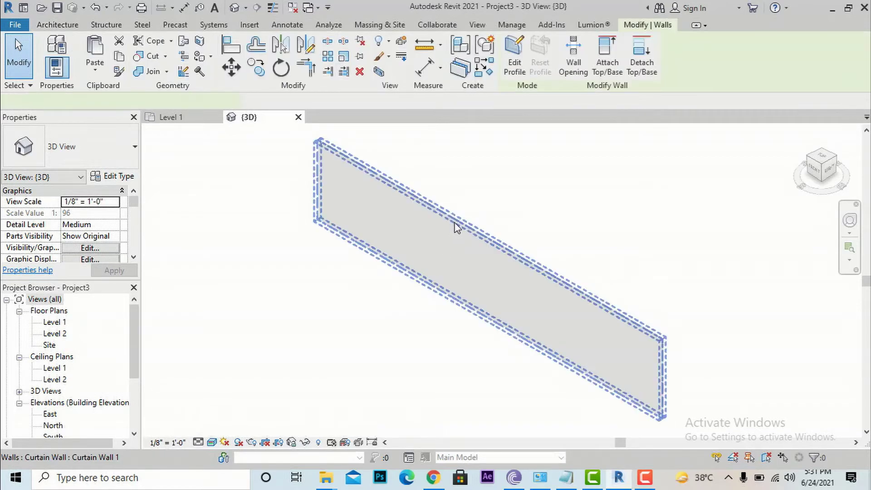
click(119, 180)
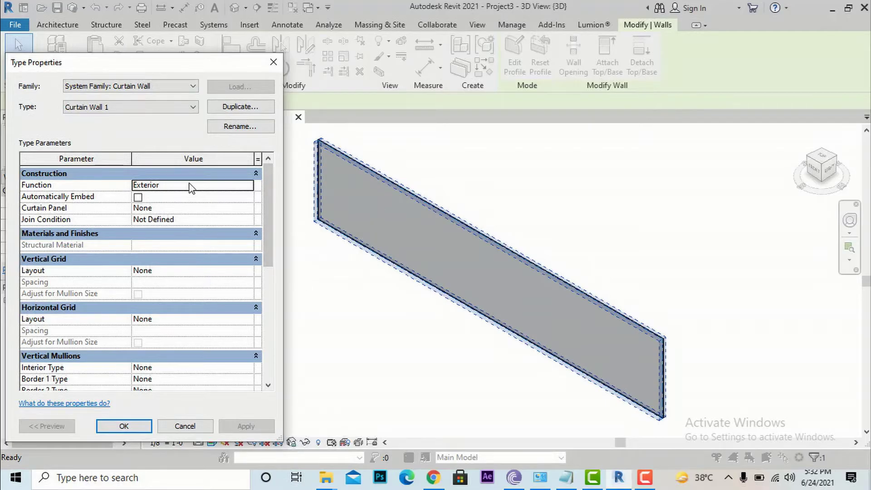
click(229, 109)
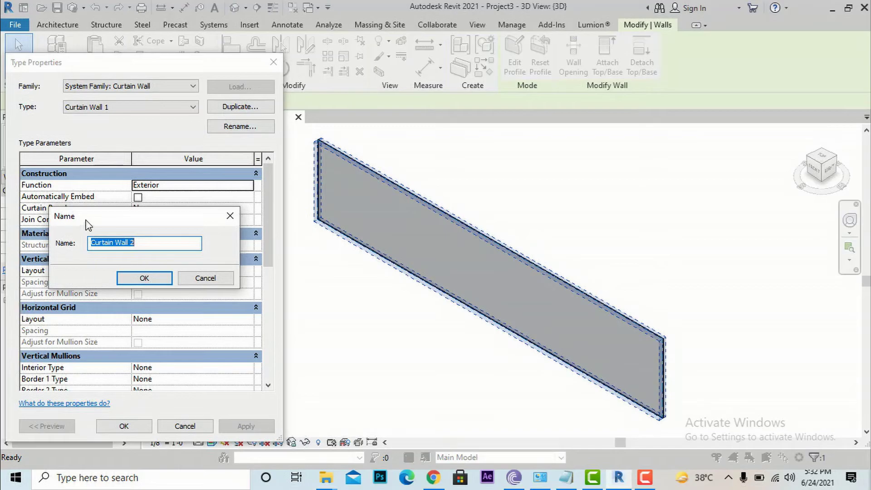
click(141, 244)
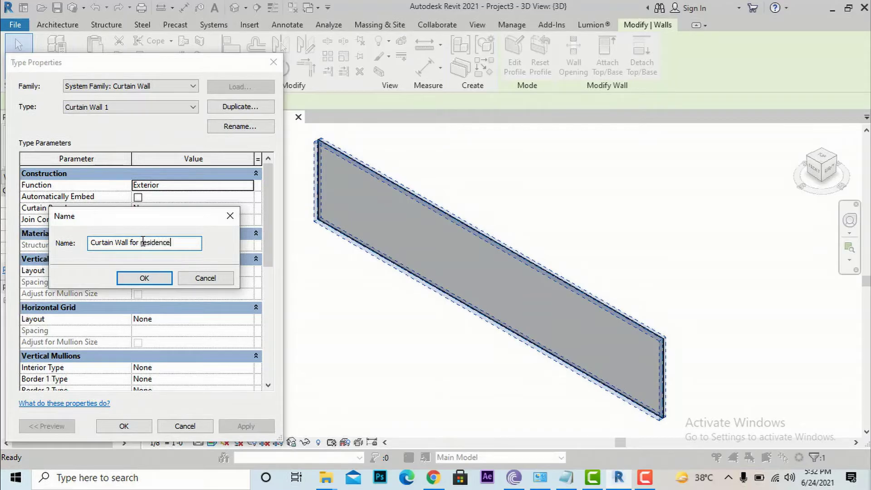
click(144, 278)
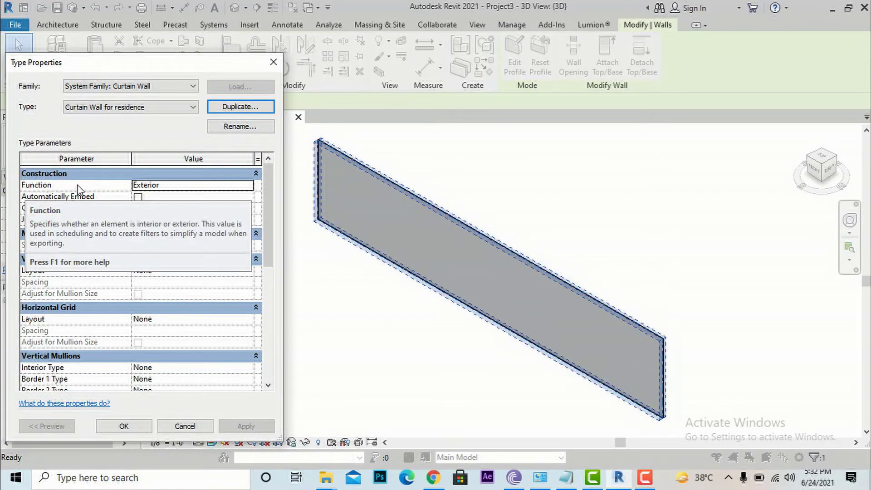
Set the Function of the new curtain wall type to Exterior
click(205, 191)
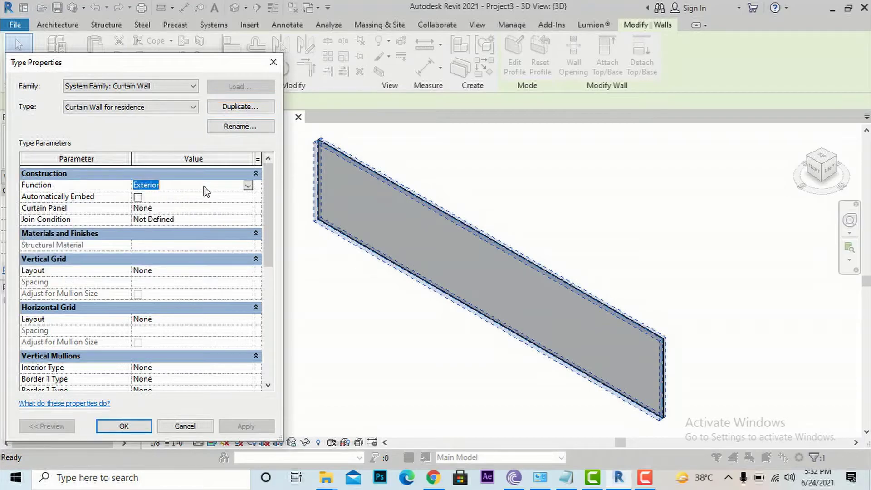
click(248, 186)
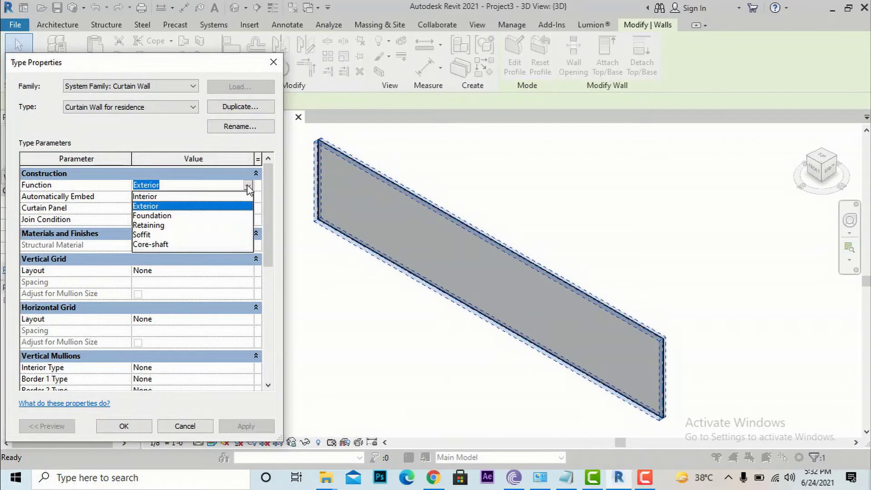
click(149, 207)
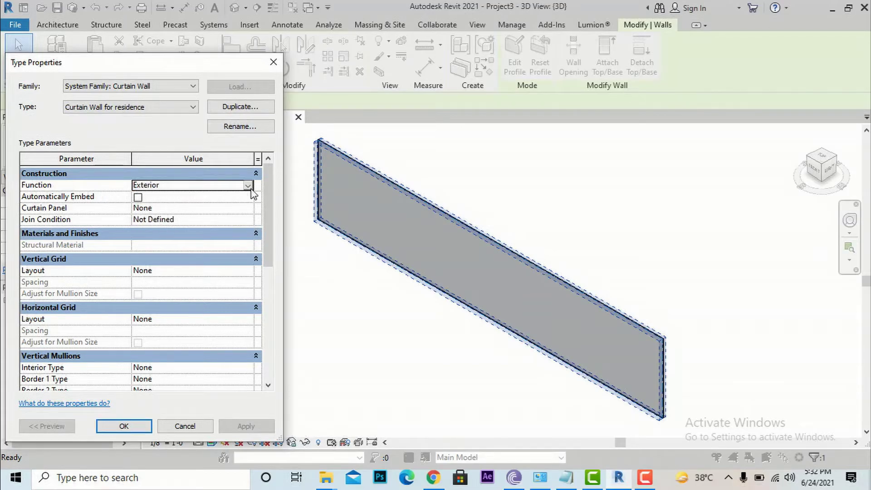
click(138, 198)
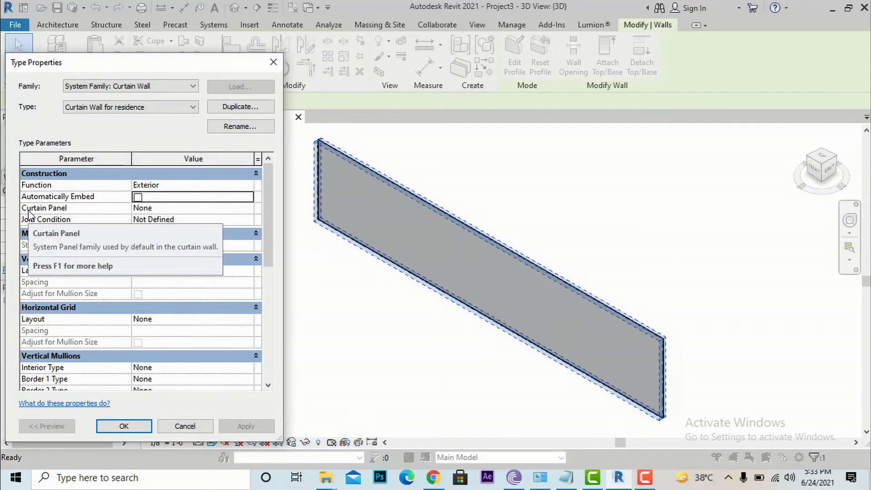
Look through the available Curtain Panel options for the wall type, from basic walls to system panels
click(167, 209)
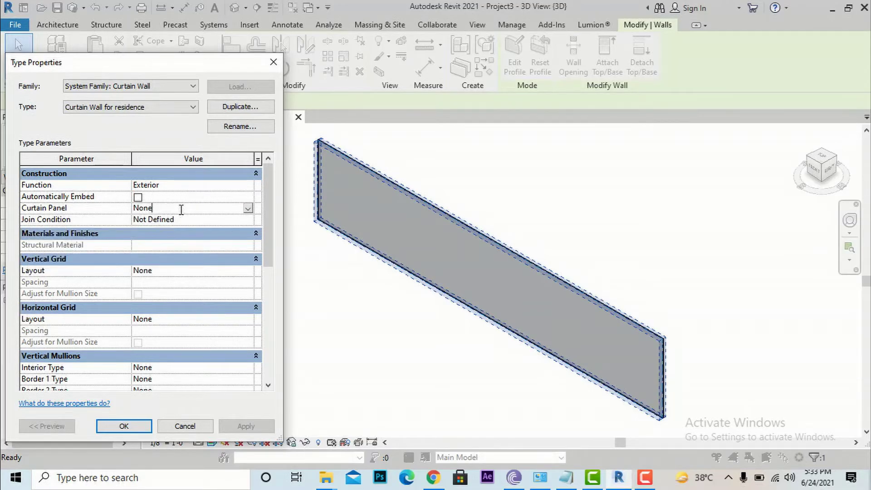
click(248, 208)
scroll(199, 251, down, 5)
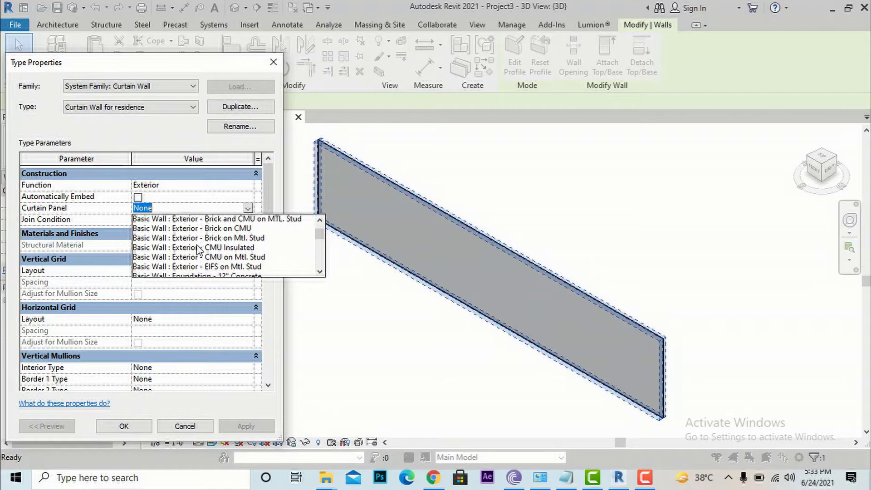
scroll(195, 249, down, 2)
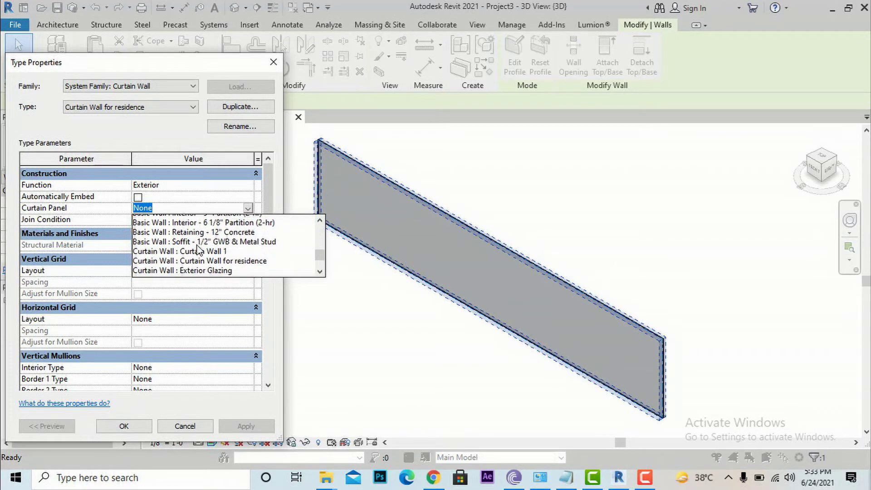
scroll(196, 249, down, 2)
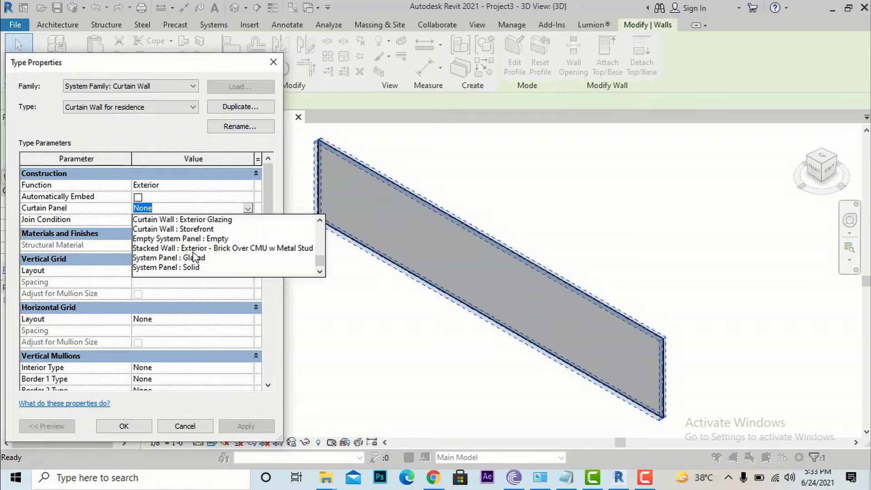
scroll(221, 255, up, 4)
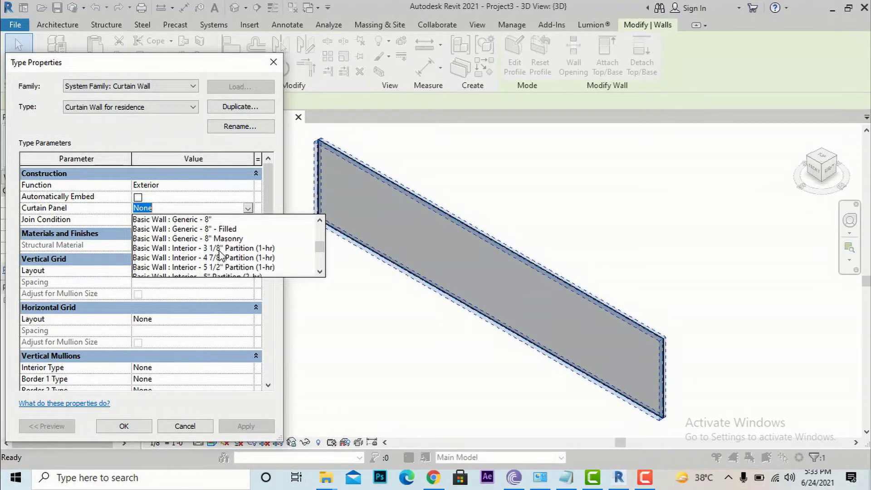
scroll(221, 255, up, 5)
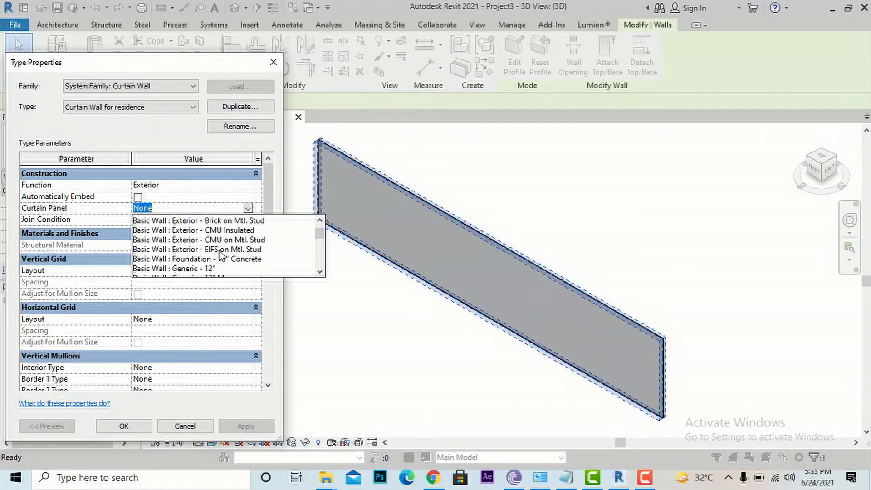
click(201, 208)
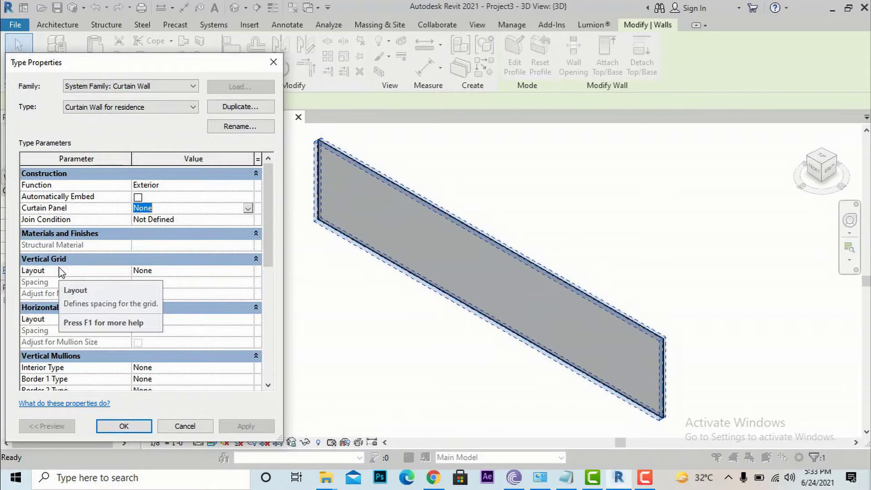
Set the wall type's Vertical Grid layout to Fixed Distance with a spacing of 3' 0"
scroll(59, 273, down, 2)
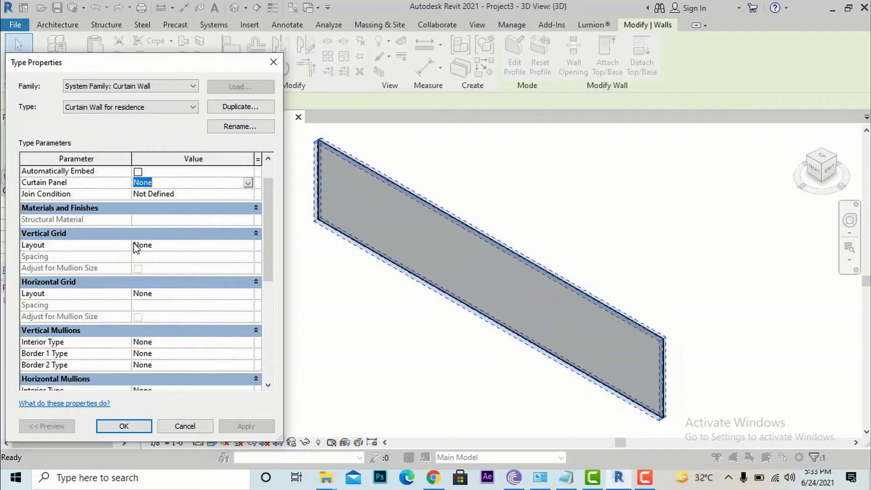
click(157, 247)
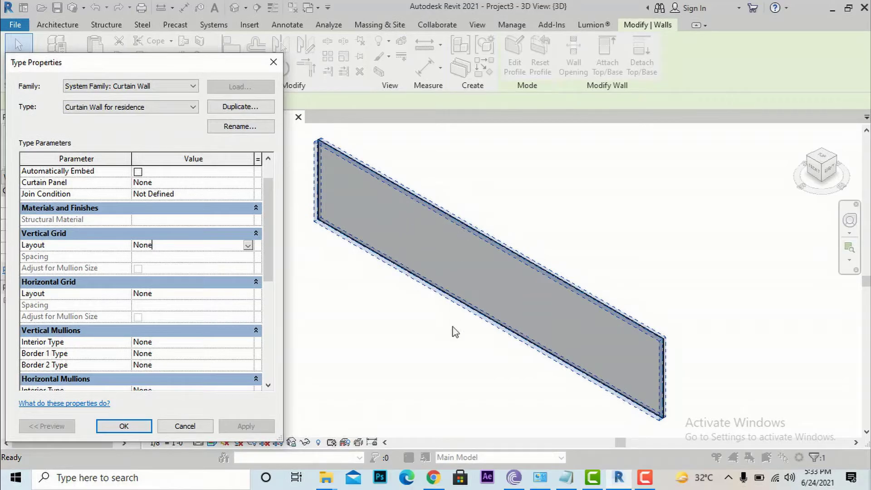
click(248, 246)
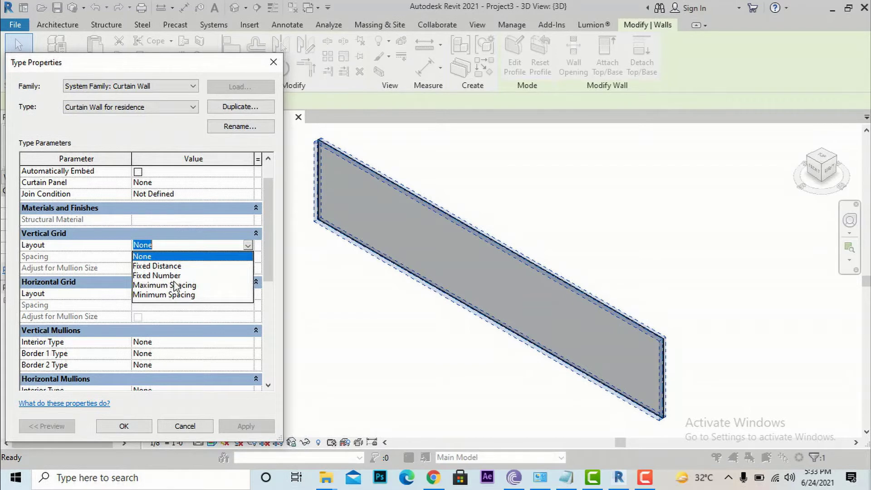
click(156, 266)
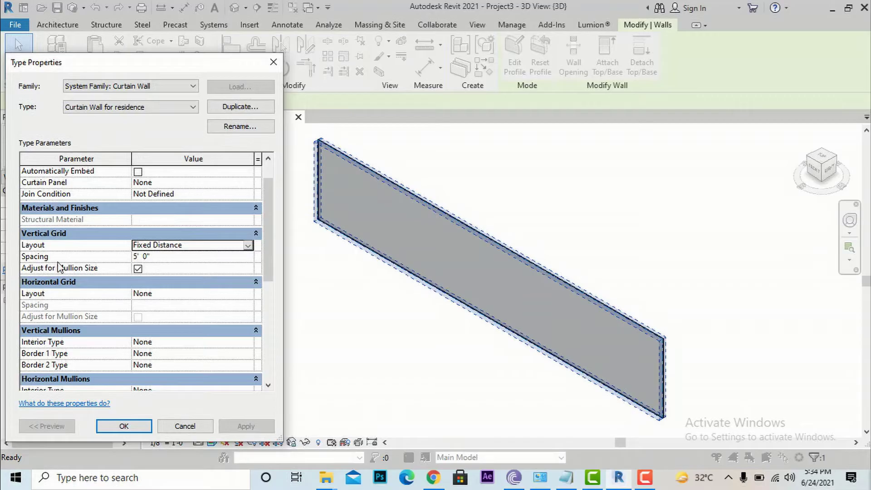
click(167, 259)
text(3)
key(Return)
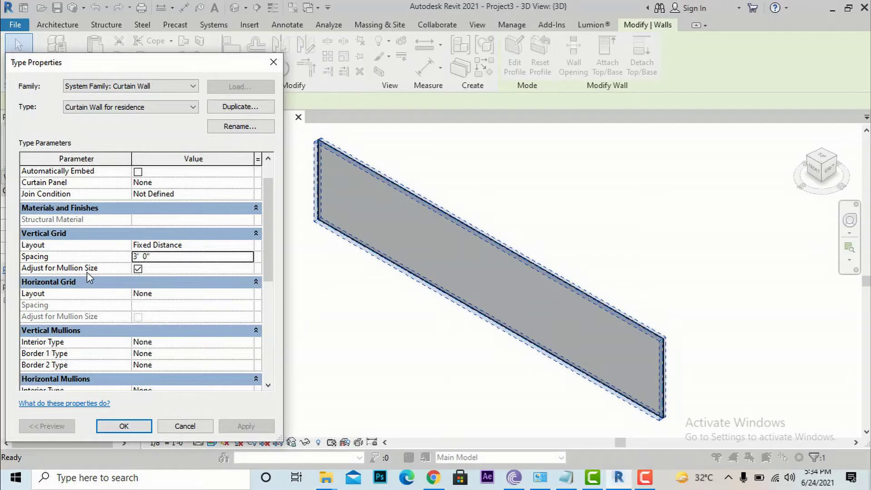
Set the wall type's Horizontal Grid layout to Fixed Distance with a spacing of 3' 0"
scroll(208, 268, down, 1)
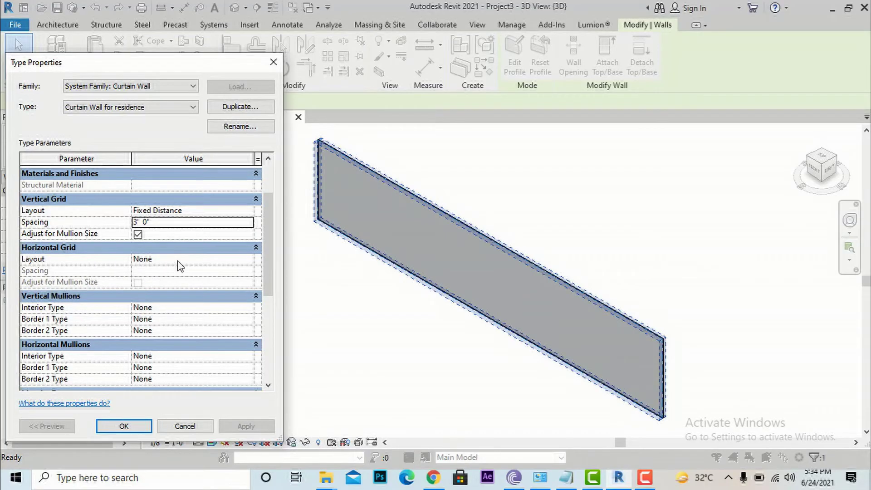
click(193, 261)
click(248, 260)
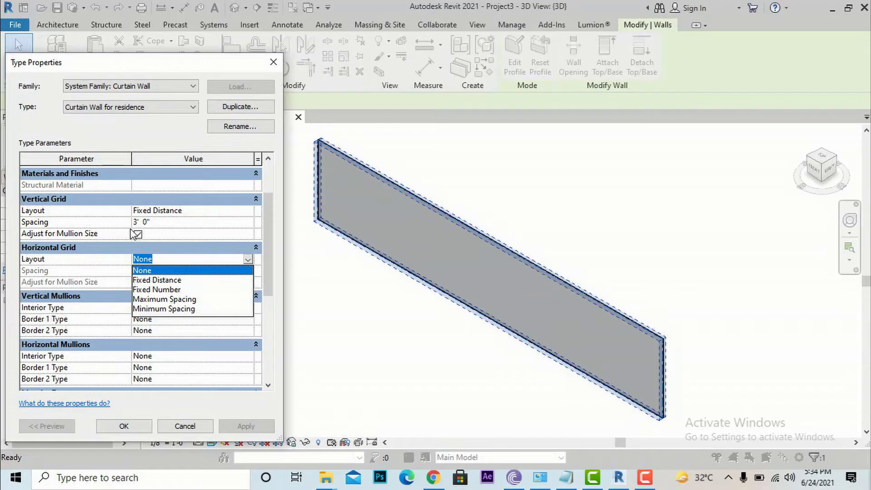
click(158, 281)
click(159, 272)
text(3)
key(Return)
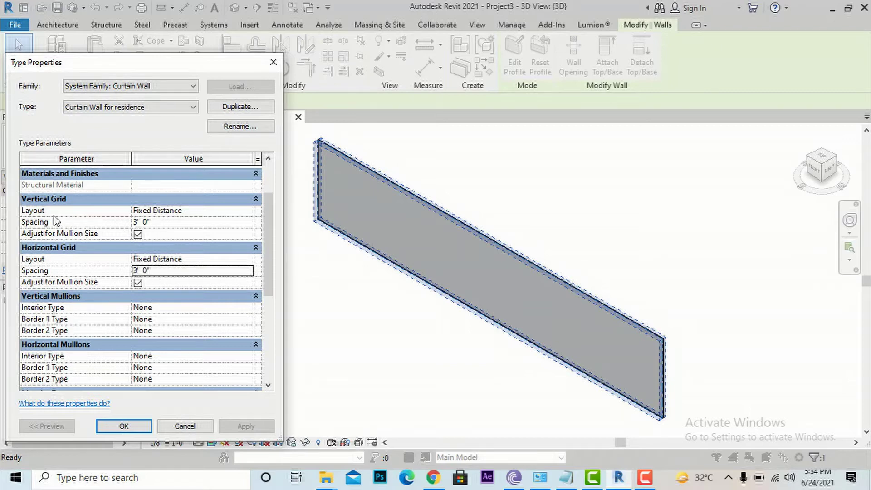
Review the vertical and horizontal mullion settings and apply the type changes to the curtain wall
scroll(181, 307, down, 1)
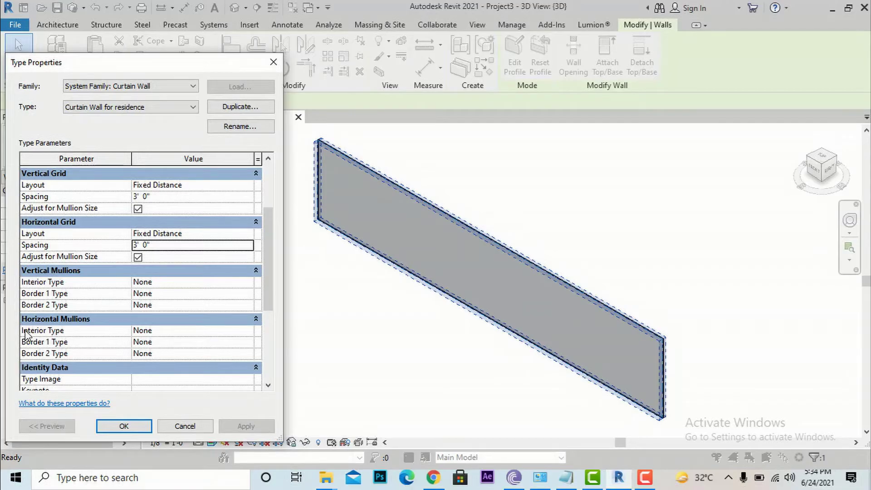
scroll(206, 310, down, 1)
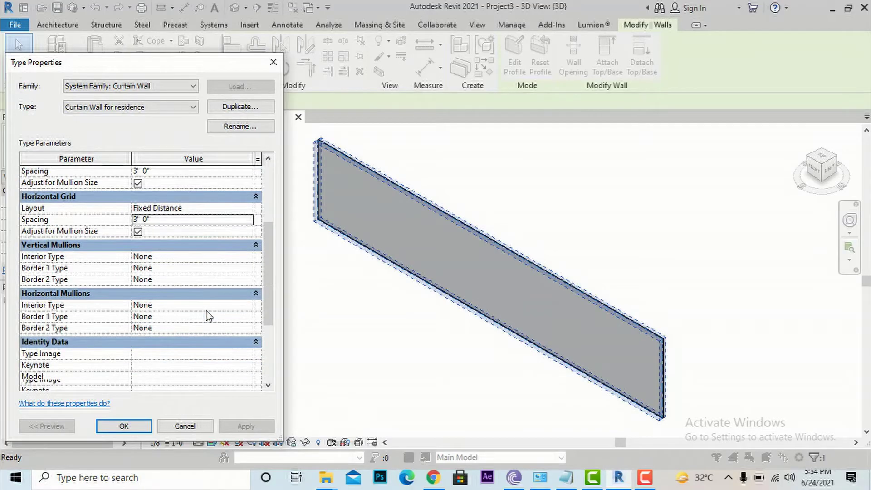
scroll(206, 310, down, 1)
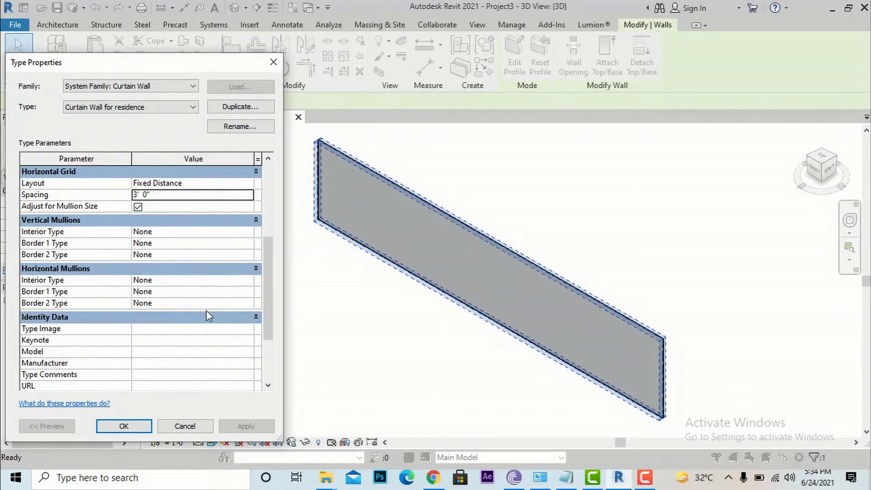
click(124, 427)
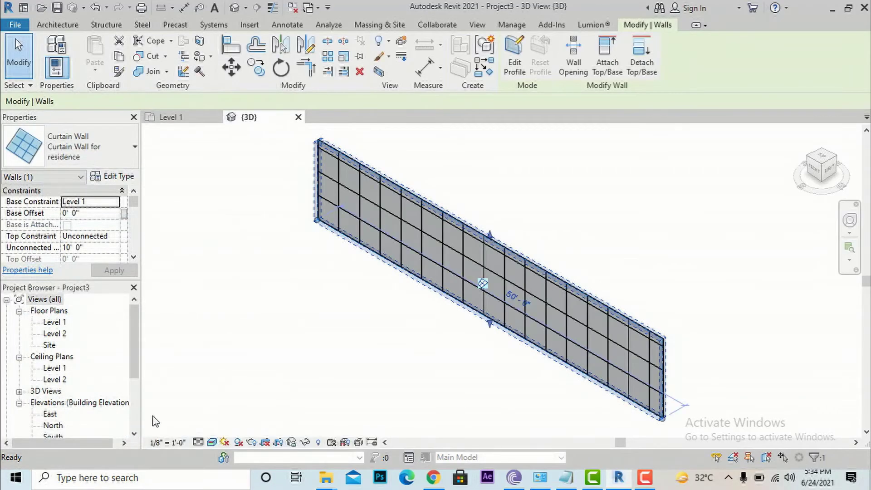
Inspect the curtain wall's vertical and horizontal grid lines up close and as a whole in the 3D view
scroll(383, 238, up, 3)
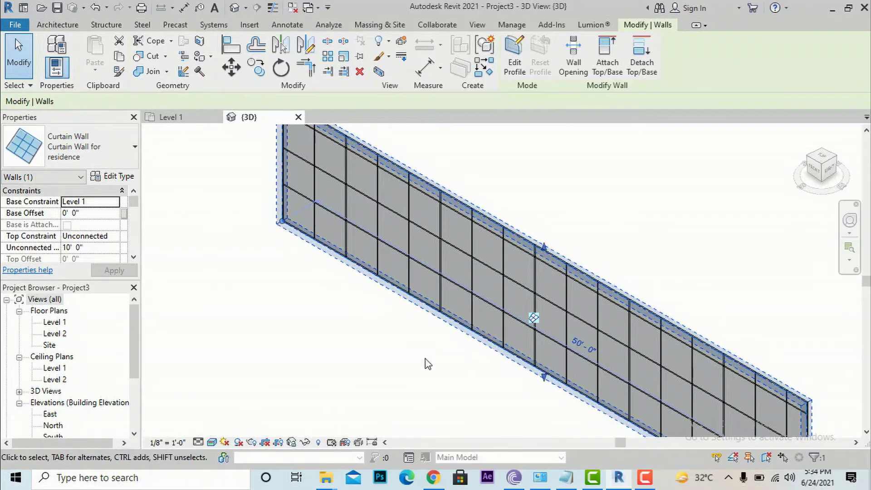
scroll(470, 238, up, 5)
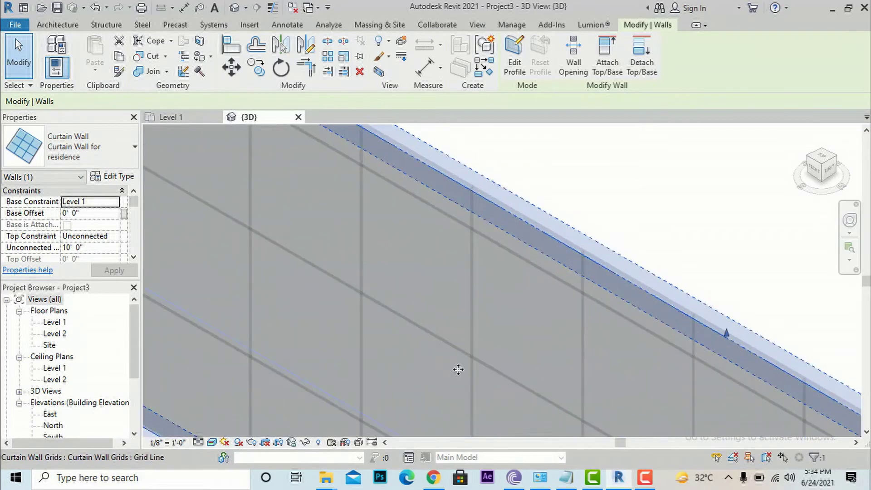
scroll(473, 200, down, 4)
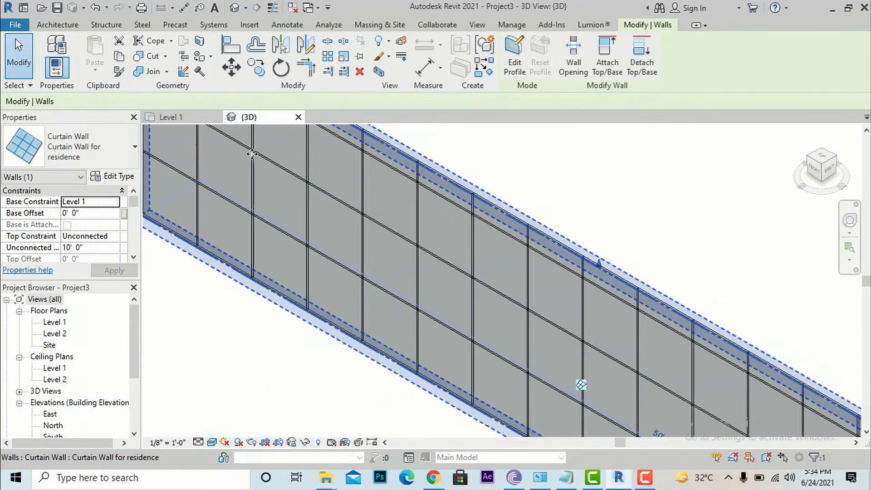
scroll(352, 210, down, 3)
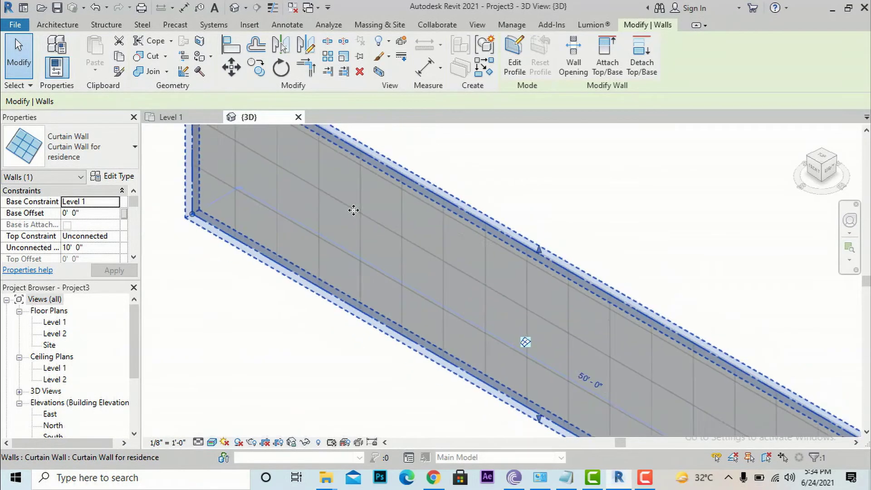
scroll(327, 159, up, 4)
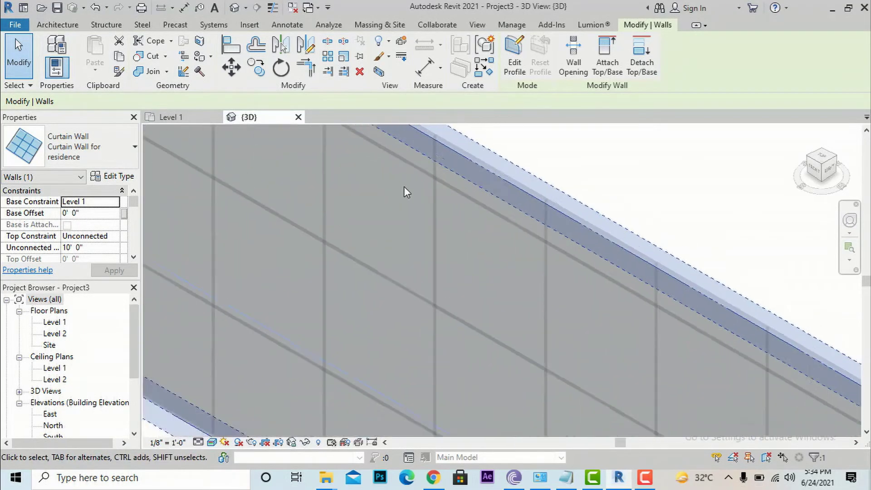
scroll(361, 205, down, 5)
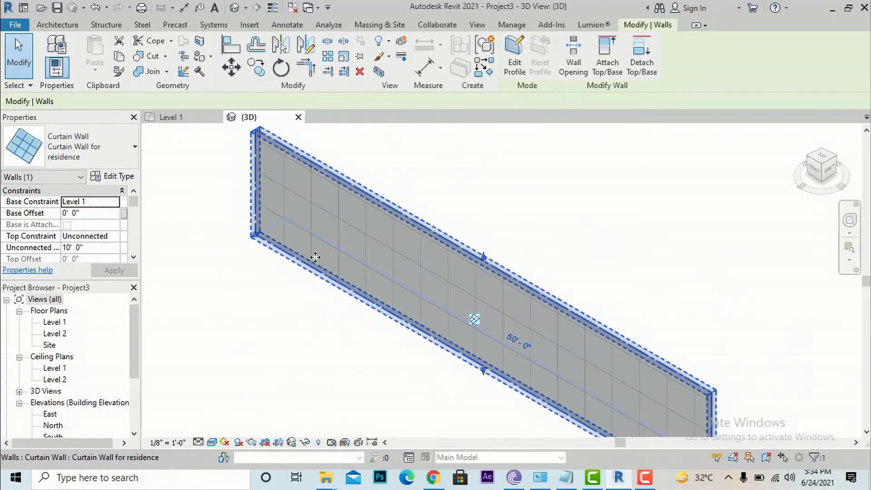
Set the curtain wall type's Vertical Mullions Interior Type to Rectangular Mullion : 1.5" x 2.5" rectangular and apply it
click(335, 352)
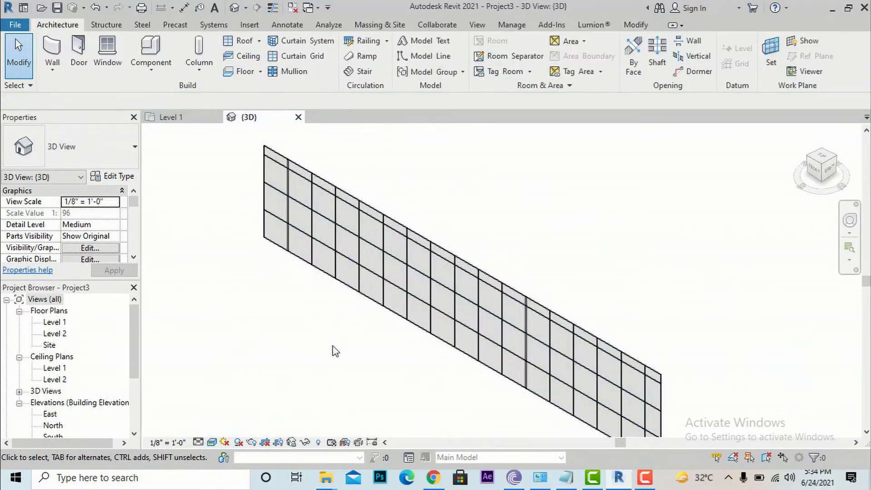
click(401, 316)
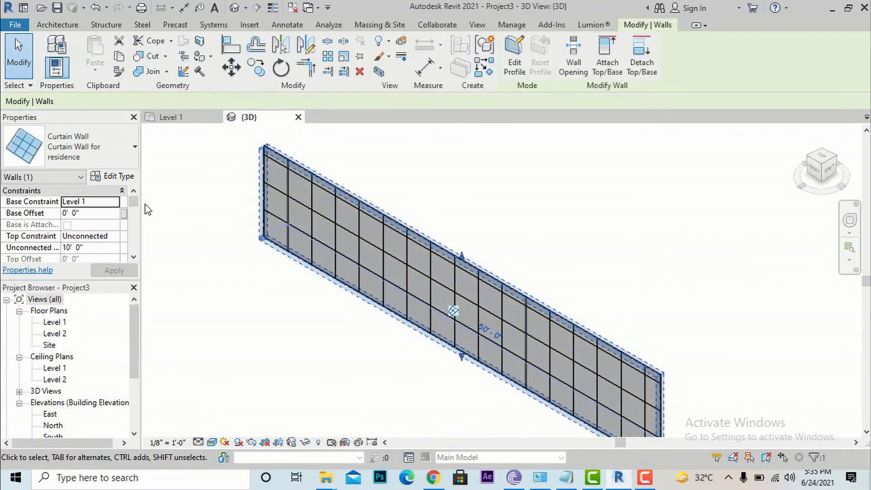
click(114, 176)
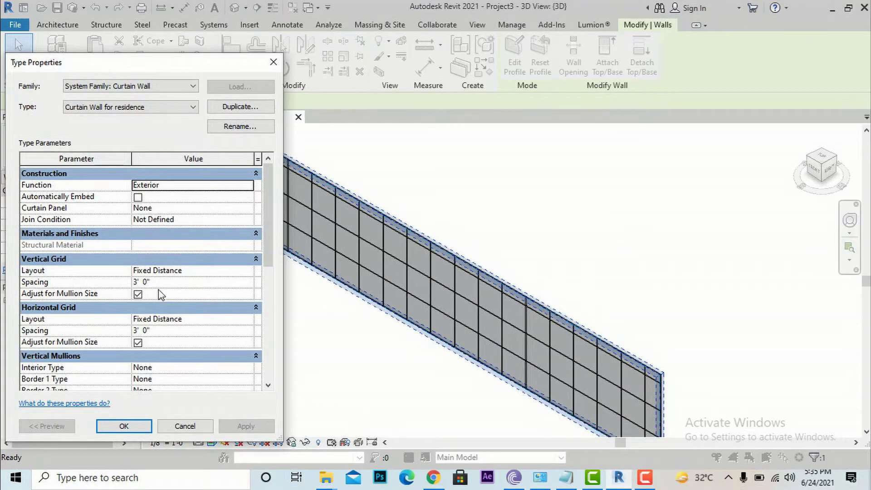
scroll(157, 308, down, 3)
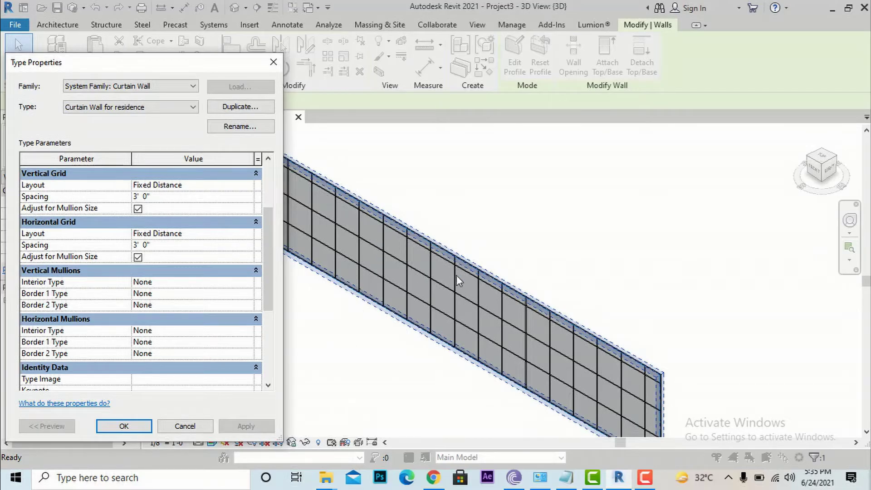
click(218, 283)
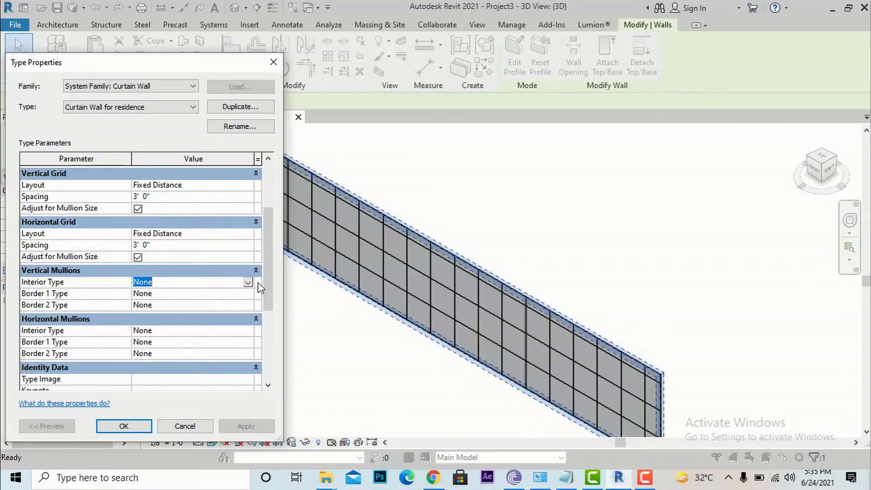
click(249, 283)
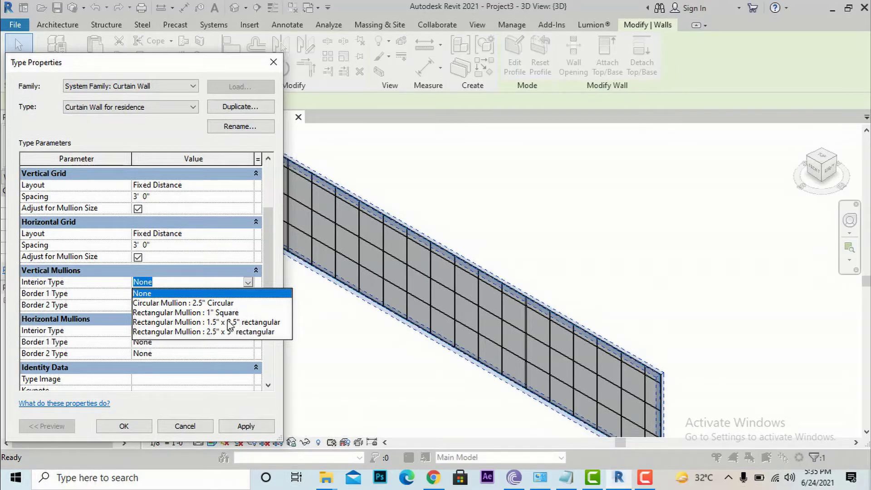
click(197, 322)
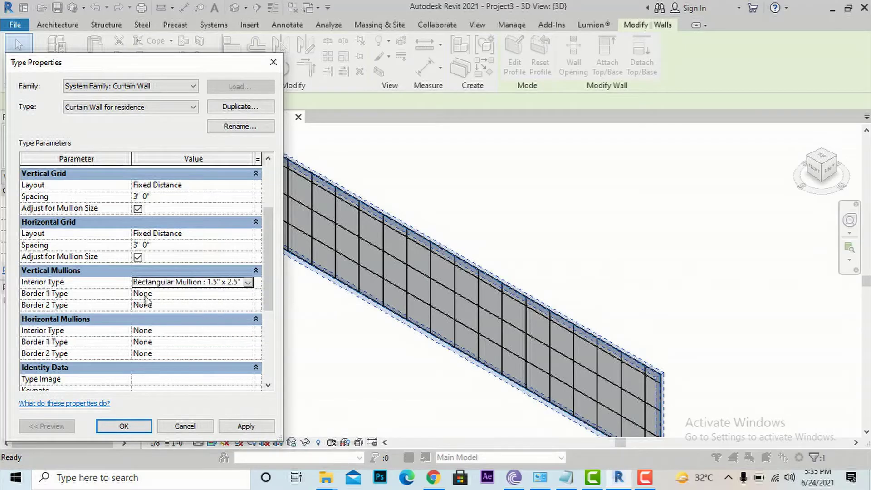
click(237, 428)
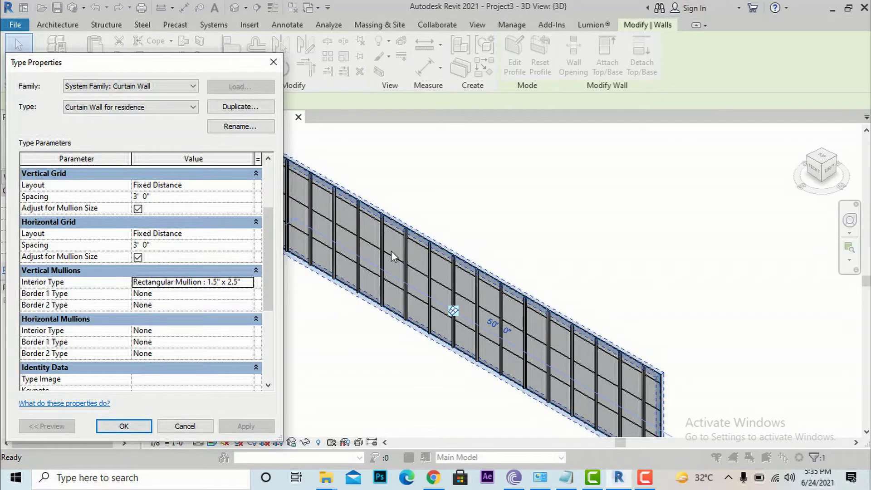
click(119, 425)
Inspect the interior vertical mullions and the unframed end edges of the curtain wall in the 3D view
shift+middle_drag(265, 330, 415, 308)
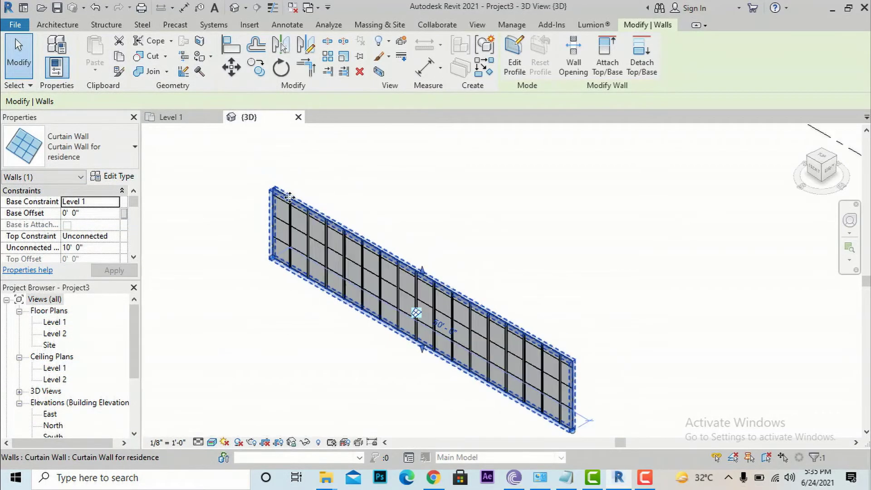
scroll(290, 203, up, 3)
scroll(290, 203, up, 2)
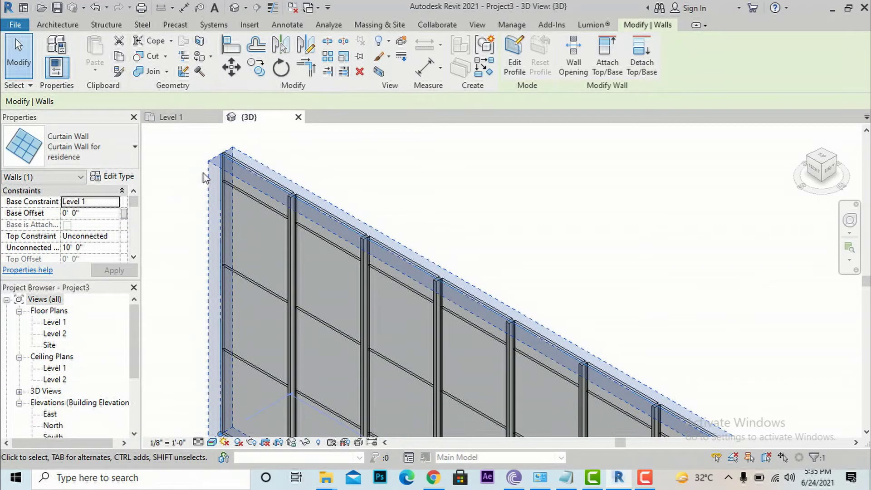
scroll(342, 175, down, 4)
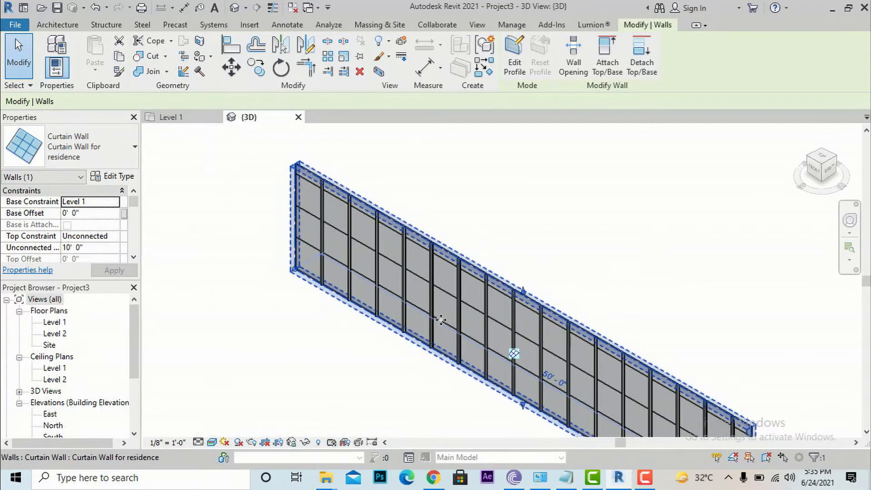
scroll(404, 305, up, 3)
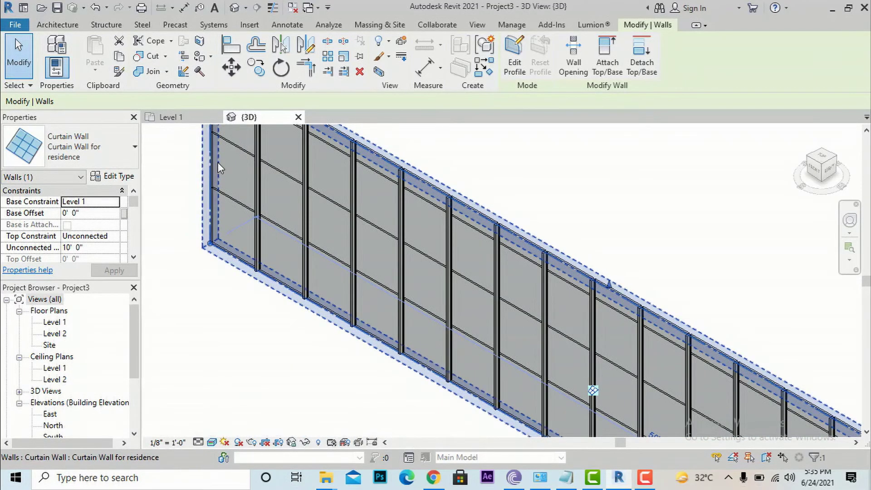
scroll(382, 211, down, 2)
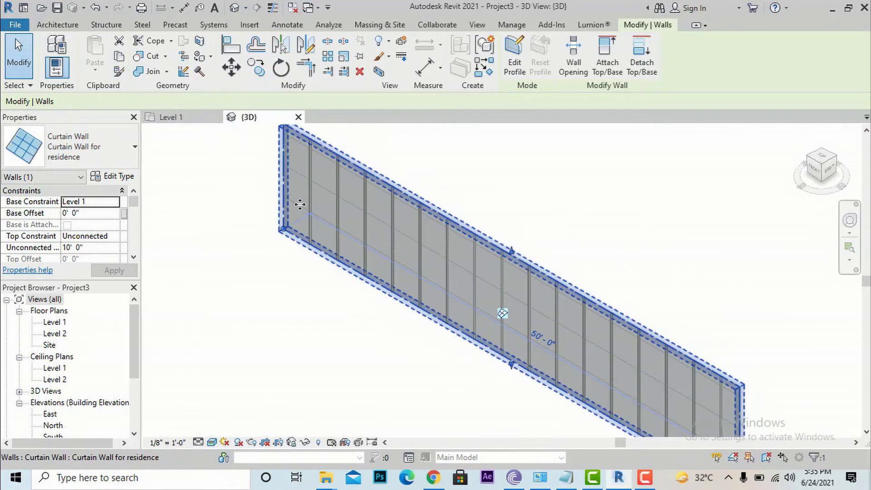
scroll(299, 204, down, 2)
click(383, 351)
scroll(472, 272, up, 5)
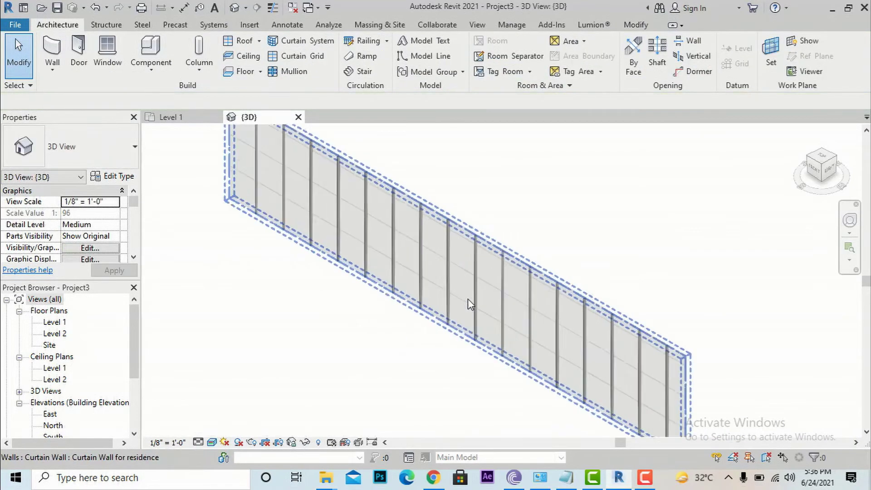
scroll(477, 231, up, 2)
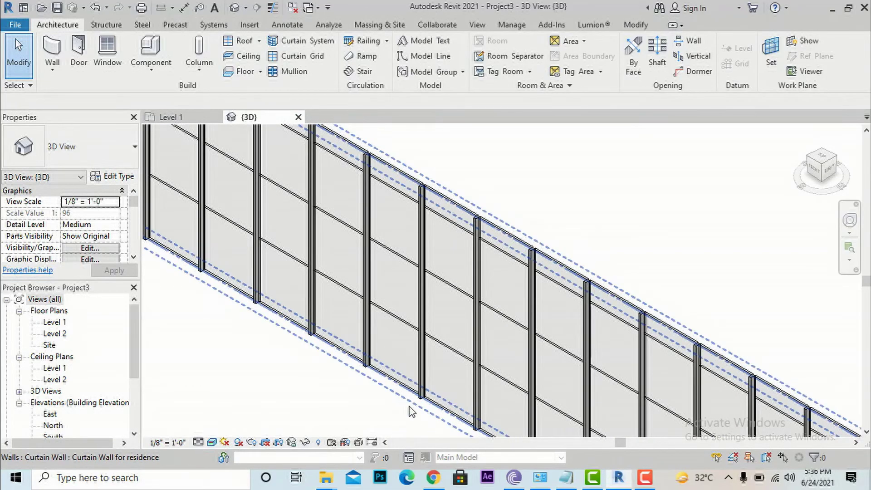
scroll(454, 172, down, 3)
scroll(435, 350, down, 2)
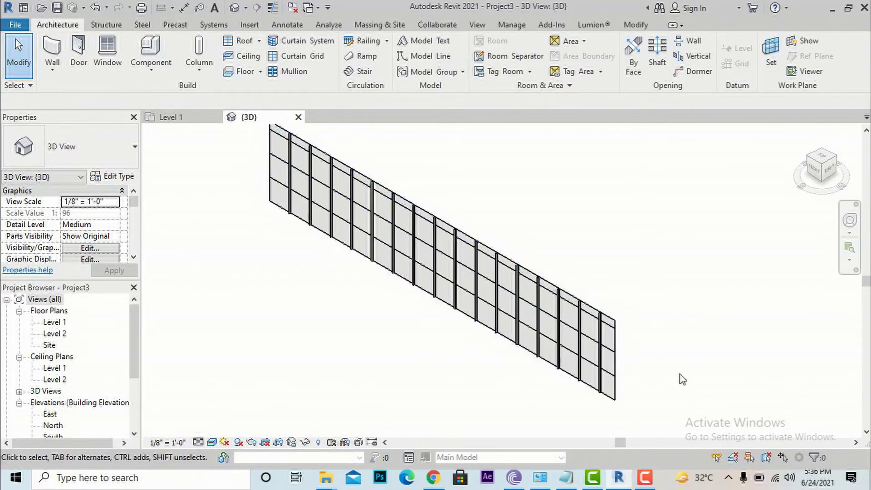
scroll(678, 373, down, 2)
scroll(334, 217, up, 1)
scroll(334, 217, up, 1)
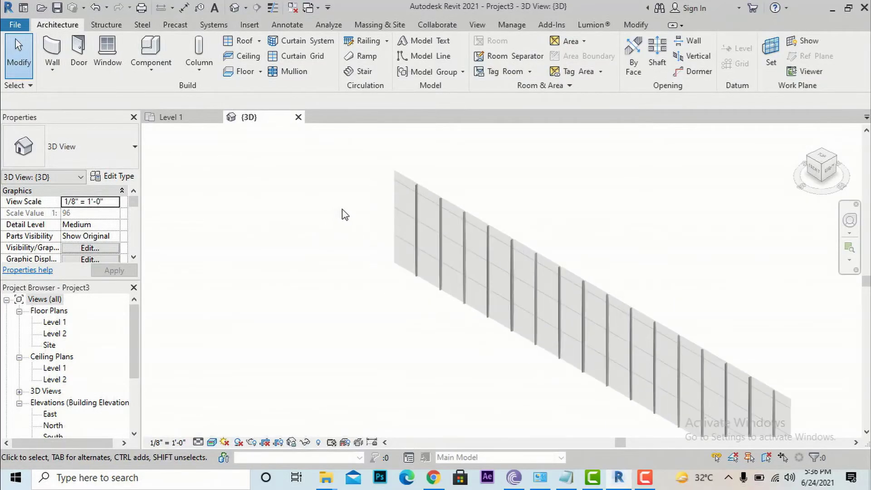
click(394, 231)
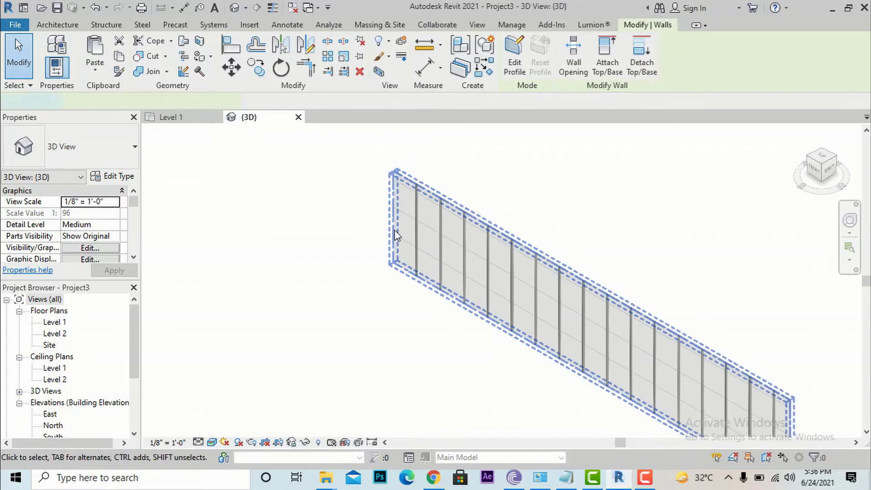
double_click(394, 230)
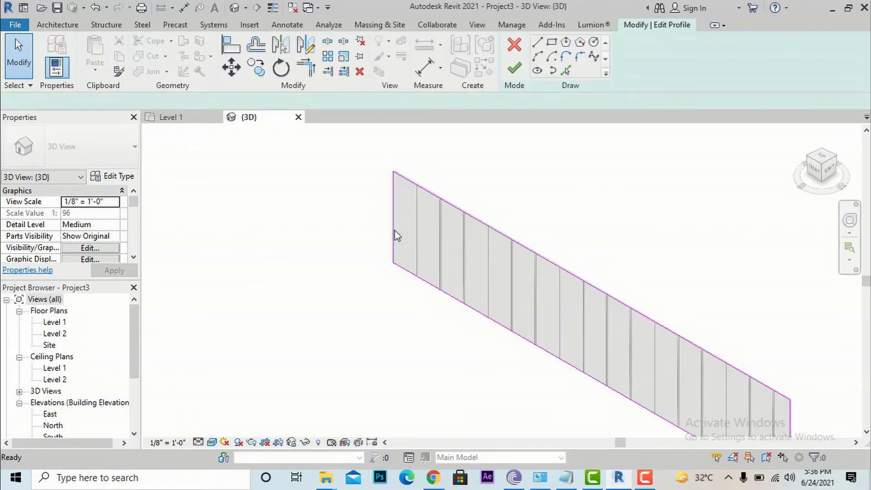
click(514, 68)
click(514, 59)
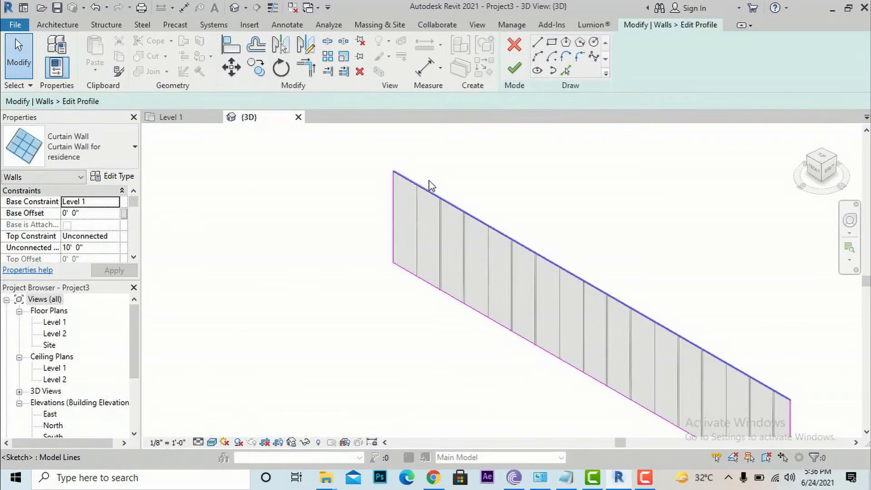
click(513, 69)
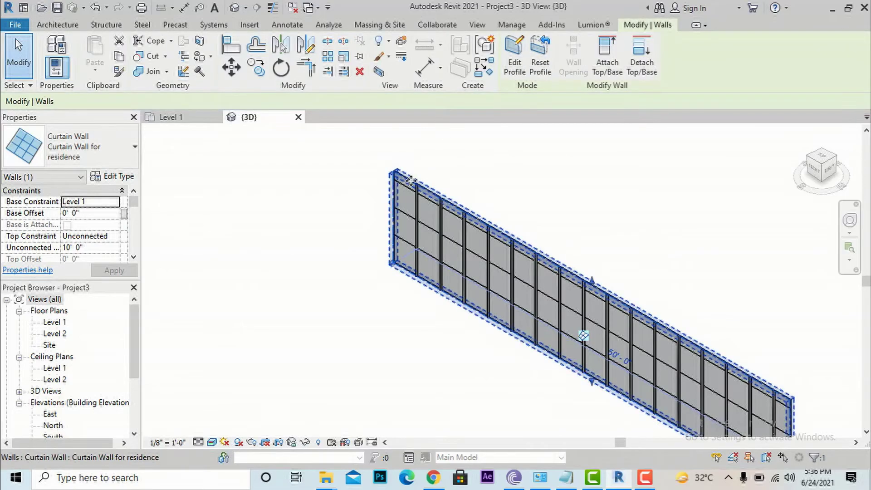
Set the wall type's Vertical Mullions Border 1 Type to Rectangular Mullion : 1.5" x 2.5" rectangular and apply it
click(115, 177)
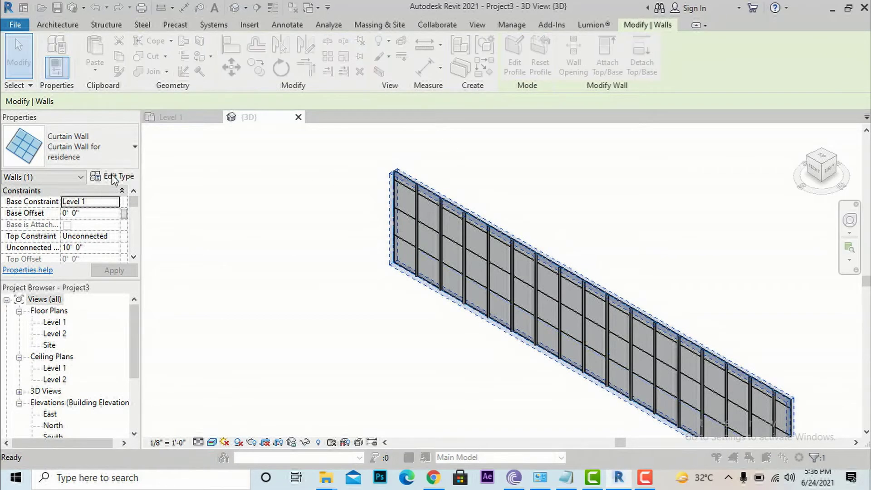
scroll(157, 313, down, 4)
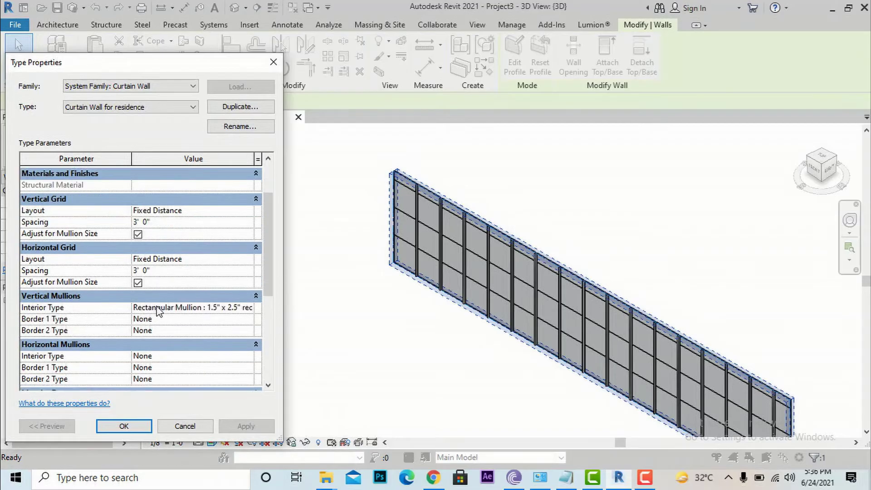
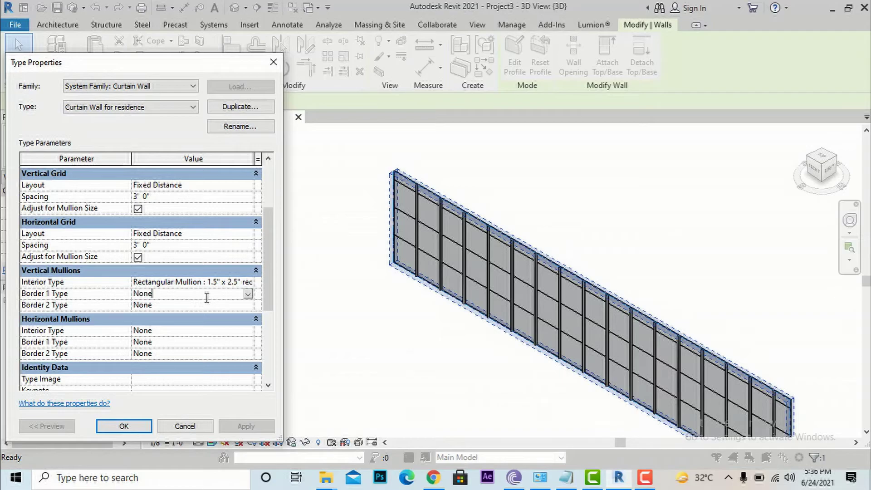
click(249, 294)
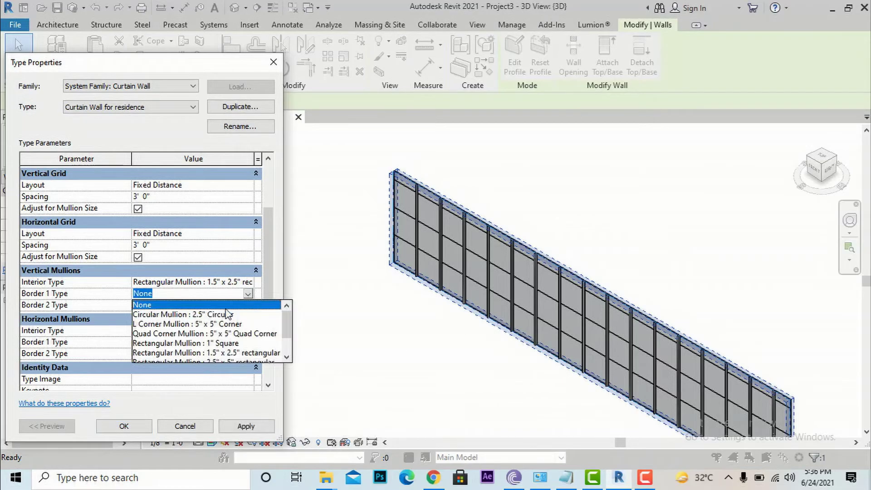
click(211, 353)
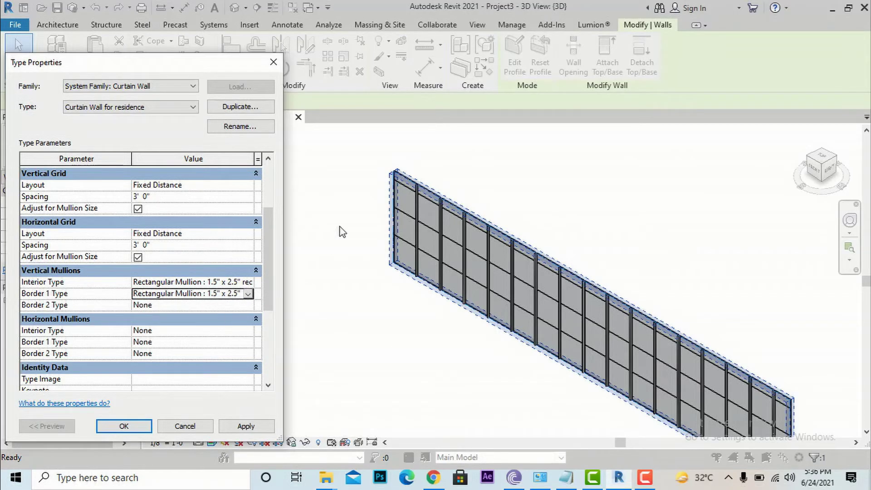
click(246, 428)
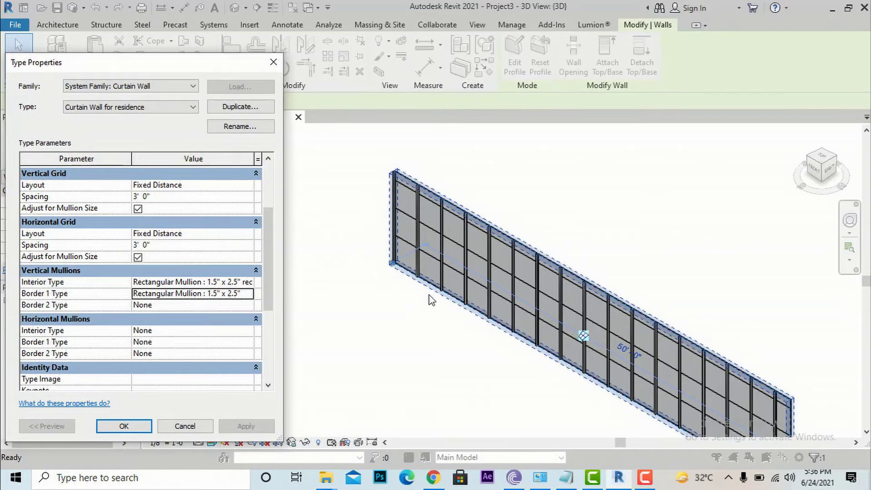
Set the Vertical Mullions Border 2 Type to Rectangular Mullion : 1.5" x 2.5" rectangular and apply it
click(190, 305)
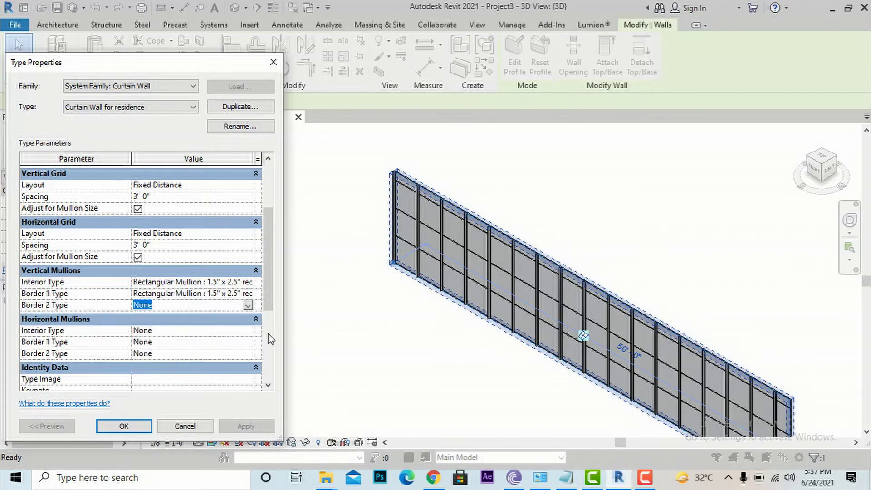
click(249, 306)
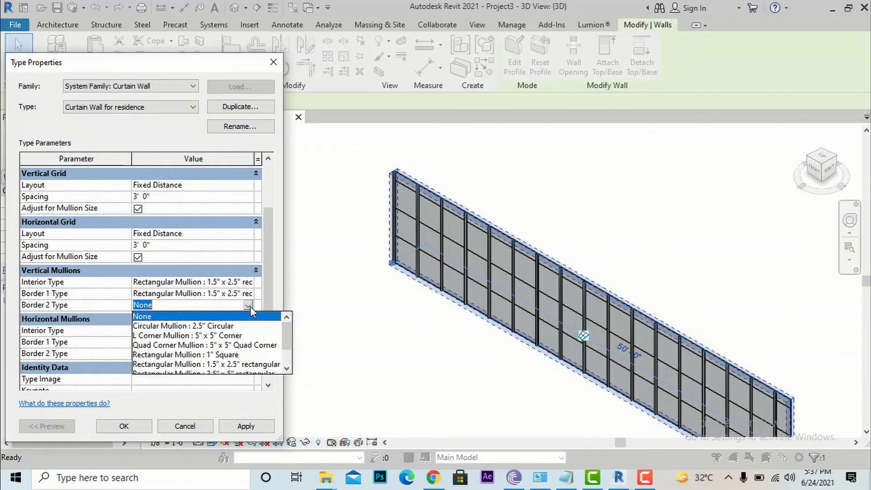
click(228, 365)
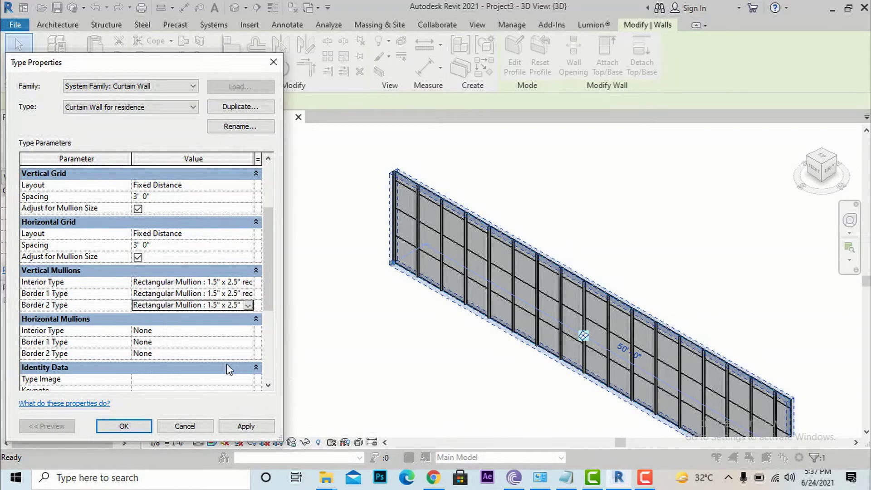
click(248, 427)
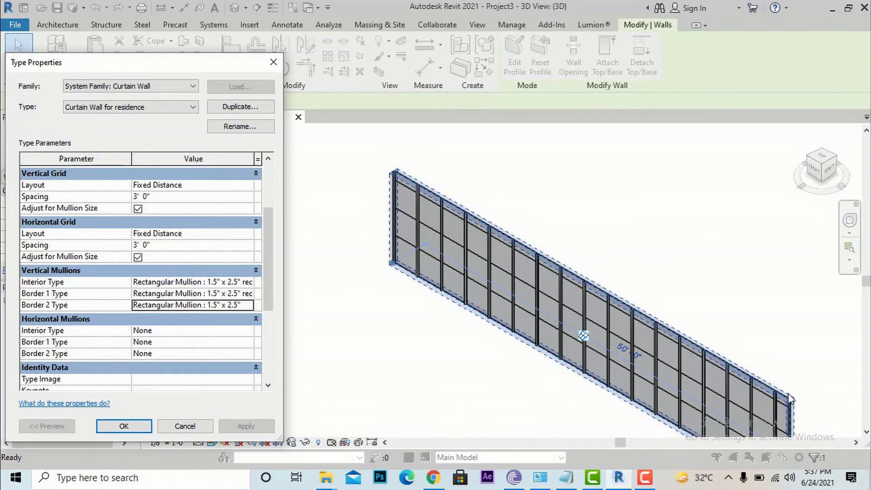
Set the Horizontal Mullions Interior Type to Rectangular Mullion : 1" Square and apply it to the curtain wall
scroll(94, 334, down, 1)
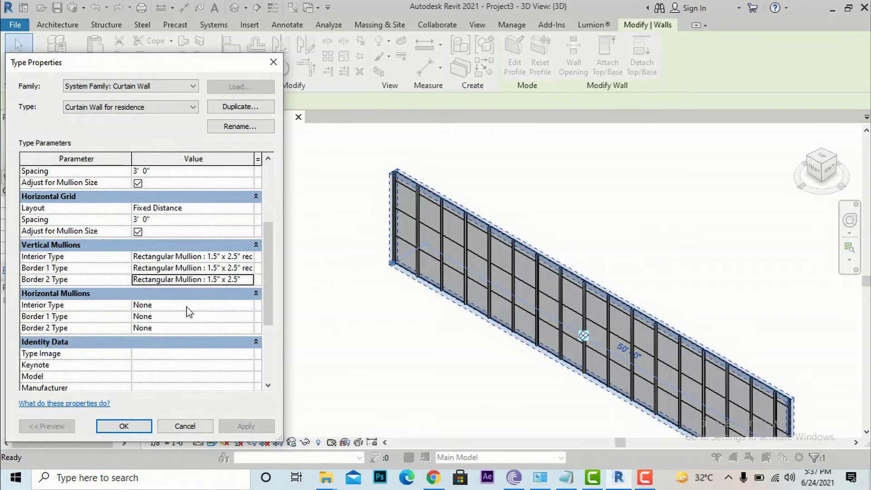
click(210, 304)
click(249, 305)
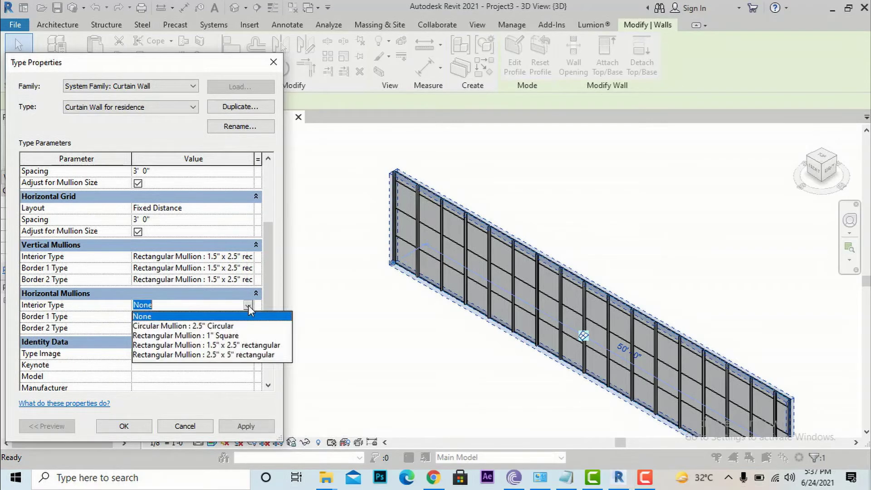
click(231, 338)
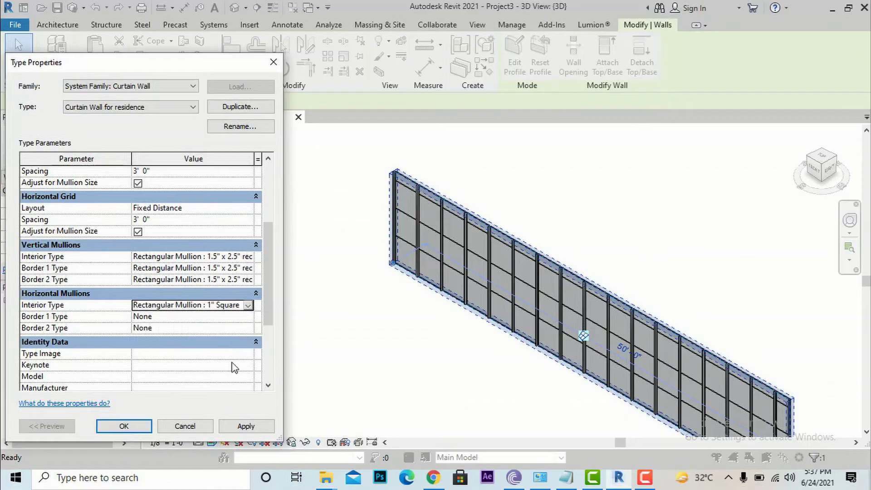
click(253, 428)
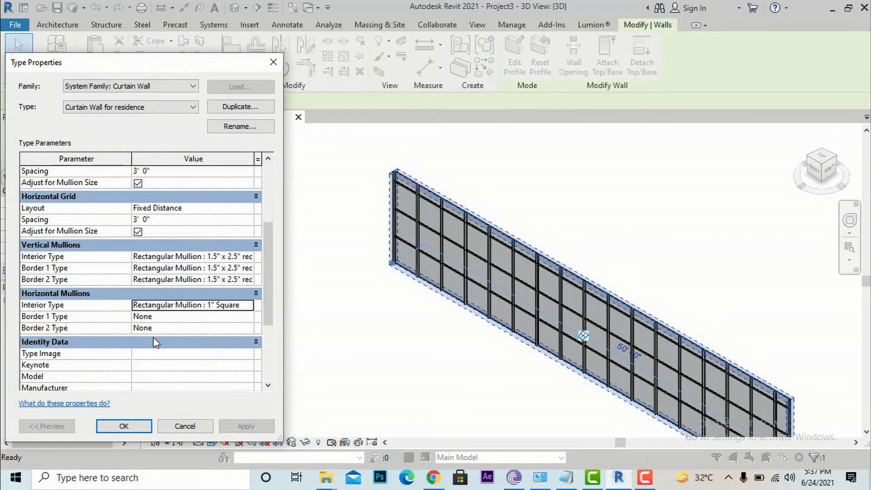
Set the Horizontal Mullions Border 1 Type to Rectangular Mullion : 1" Square and apply it to the curtain wall
click(208, 316)
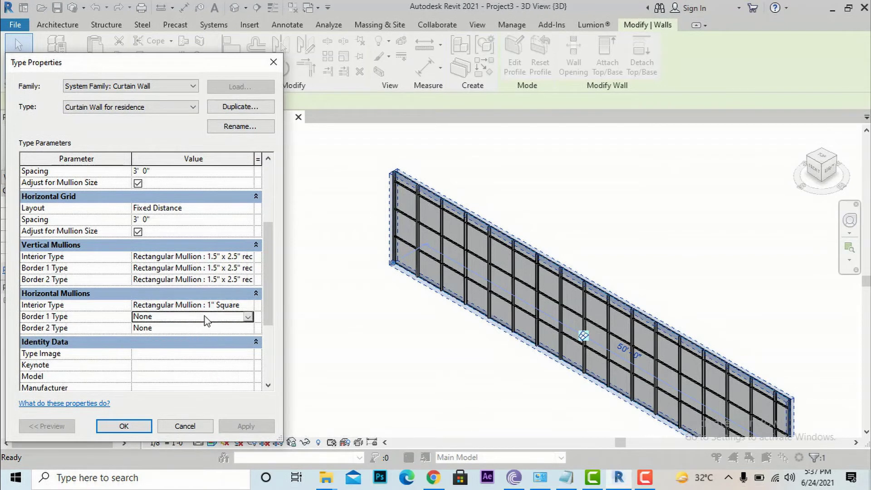
click(248, 317)
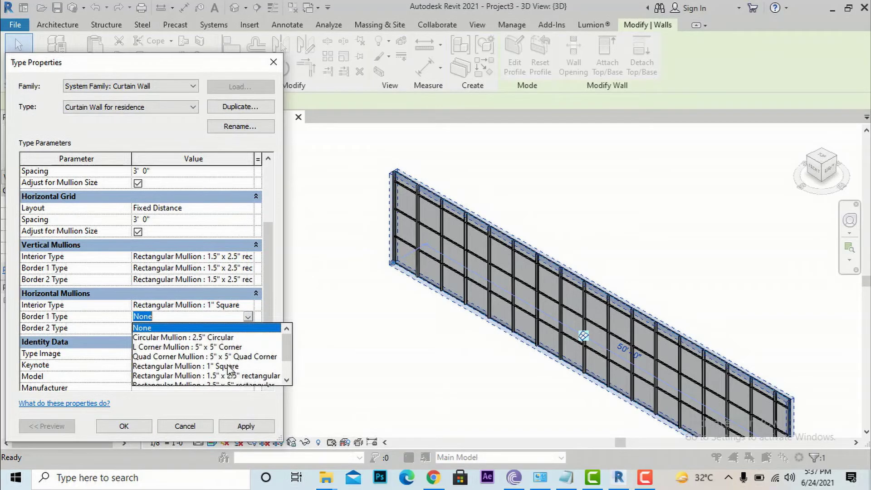
click(228, 366)
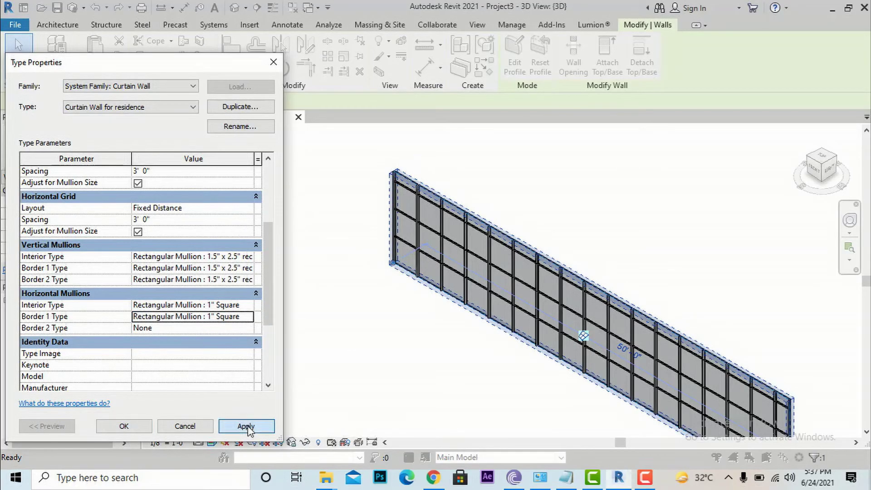
click(248, 427)
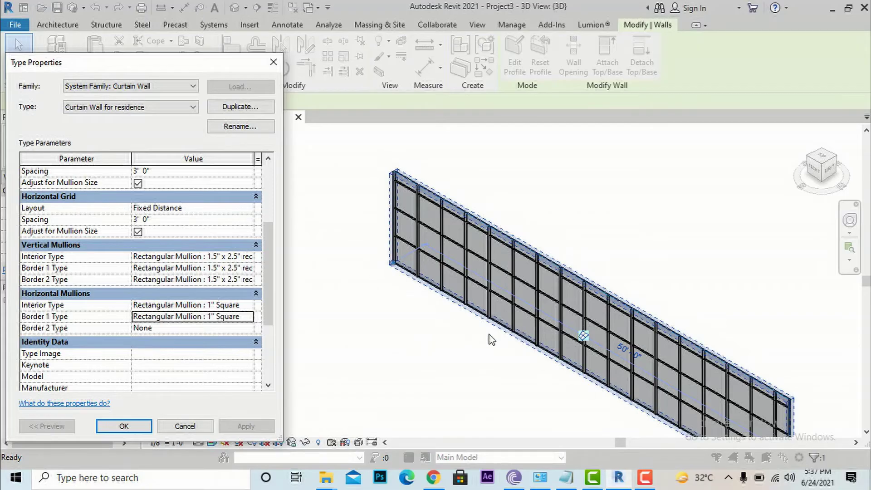
Set the Horizontal Mullions Border 2 Type to Rectangular Mullion : 1.5" x 2.5" rectangular and apply it
click(186, 327)
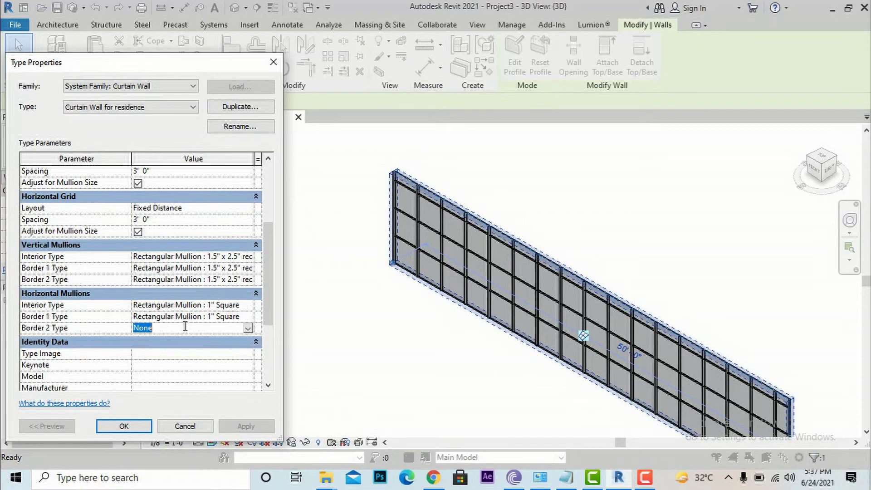
click(248, 328)
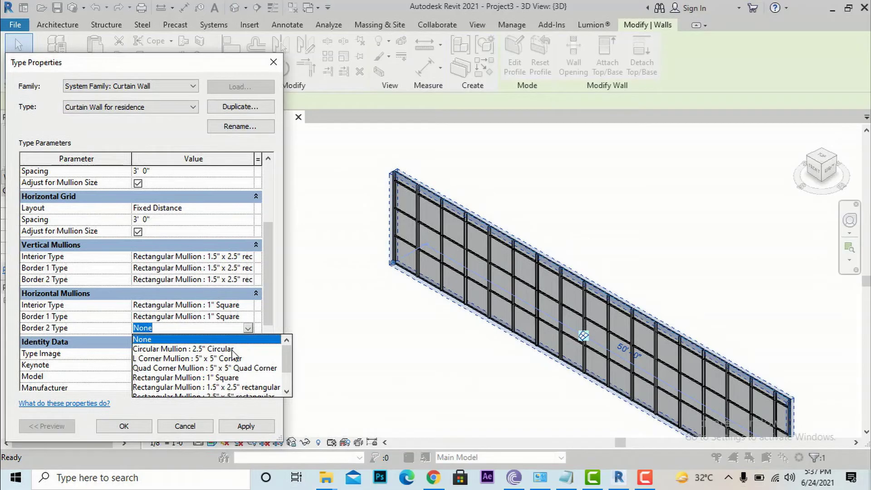
click(232, 388)
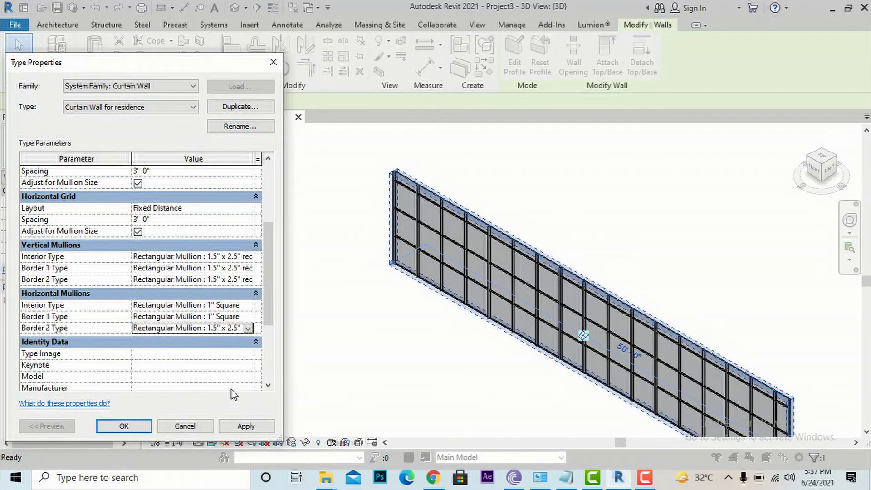
click(245, 426)
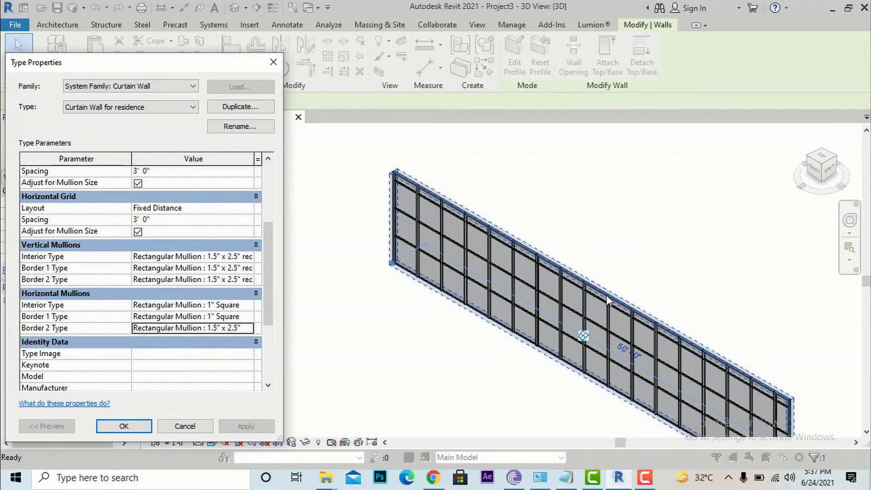
Review the grid and mullion parameters of the curtain wall type, accept the type properties and deselect the wall
scroll(171, 230, down, 1)
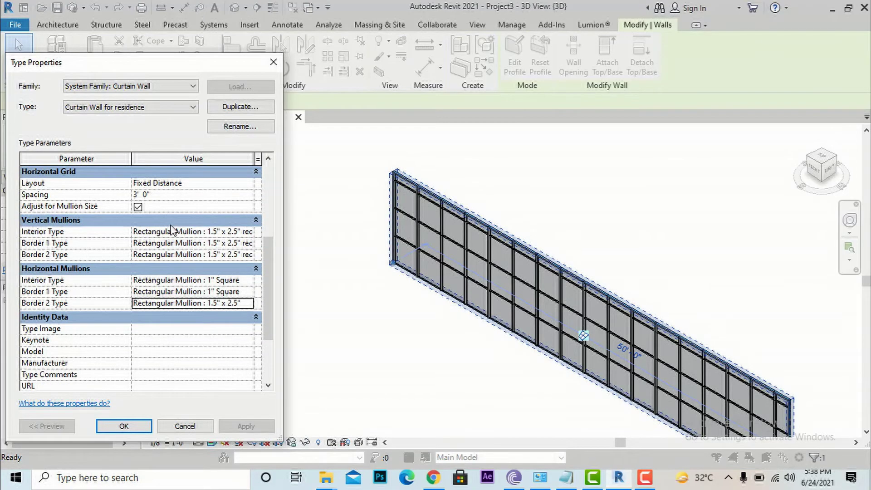
scroll(173, 232, up, 5)
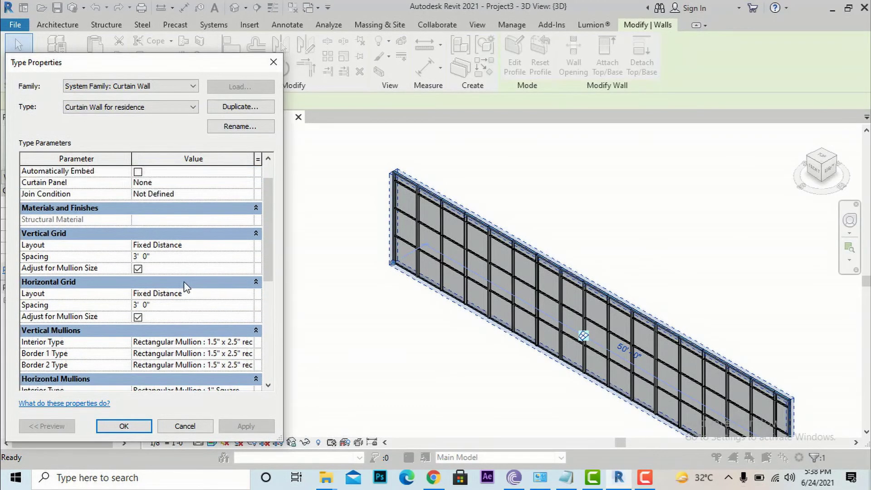
scroll(187, 223, down, 4)
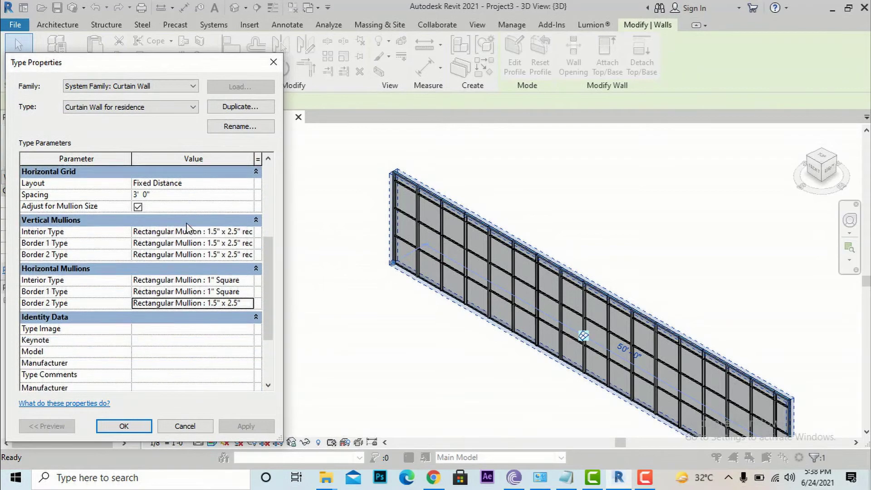
scroll(179, 211, up, 3)
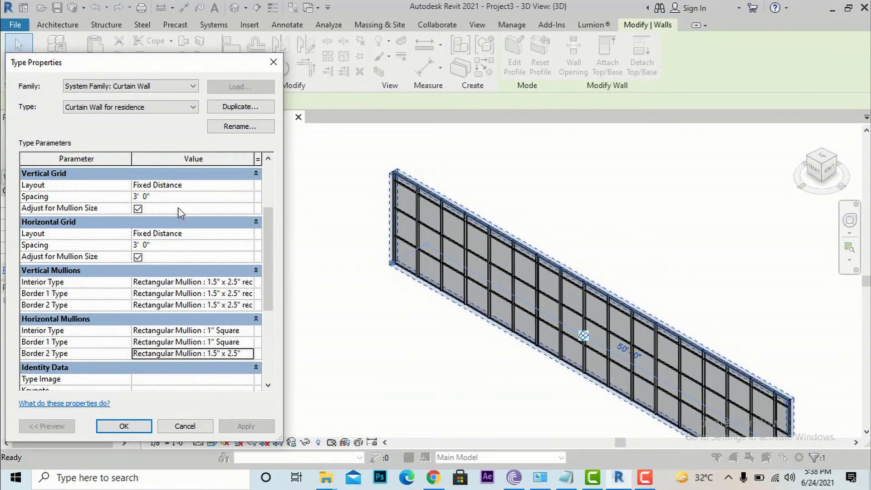
scroll(180, 213, down, 2)
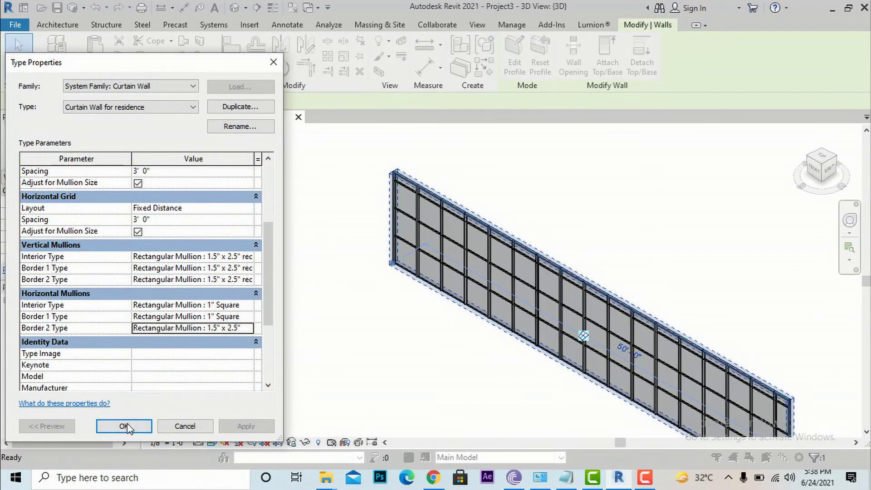
click(125, 426)
click(384, 327)
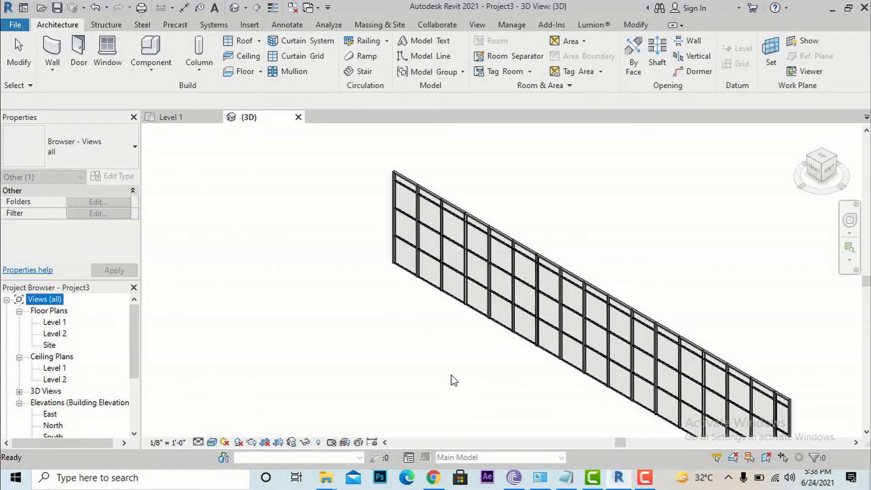
Switch to Chrome and show the RevitCity download search results for the keyword spider
mouse_move(435, 483)
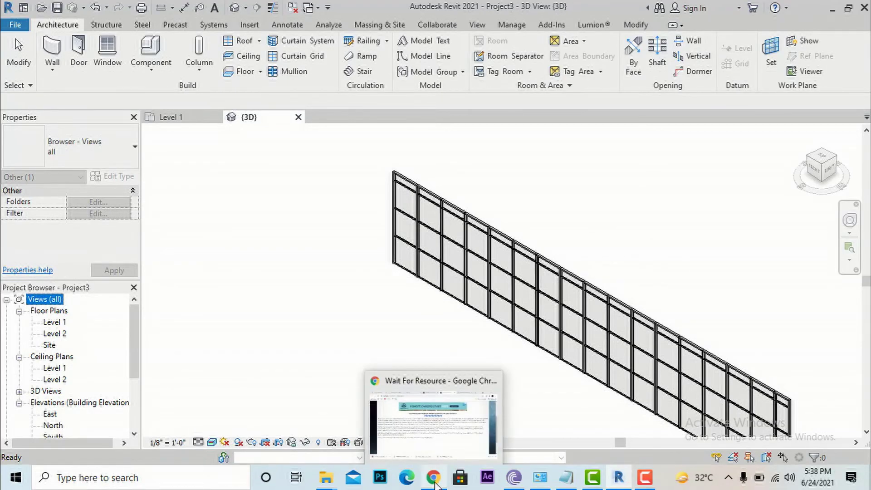
click(432, 447)
right_click(431, 443)
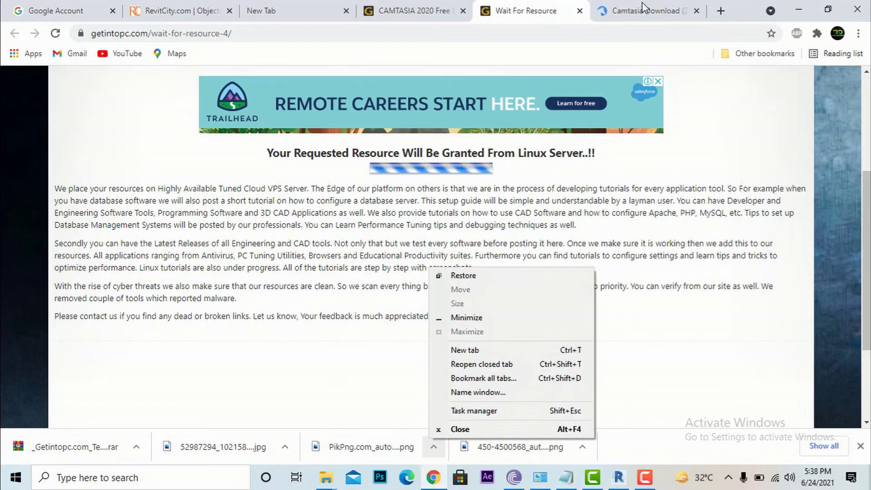
key(Escape)
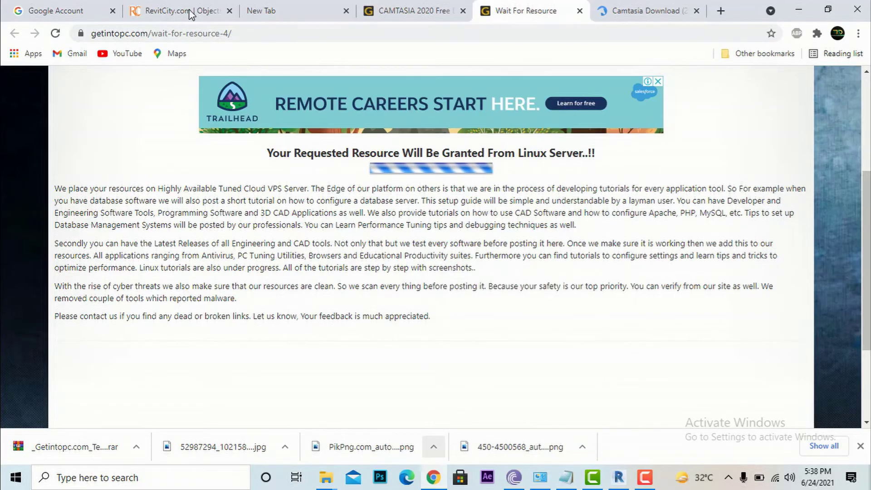
click(179, 12)
Browse the RevitCity spider results for curtain panel families, including Full Parametric Curtain Panel with Spider
scroll(454, 264, down, 2)
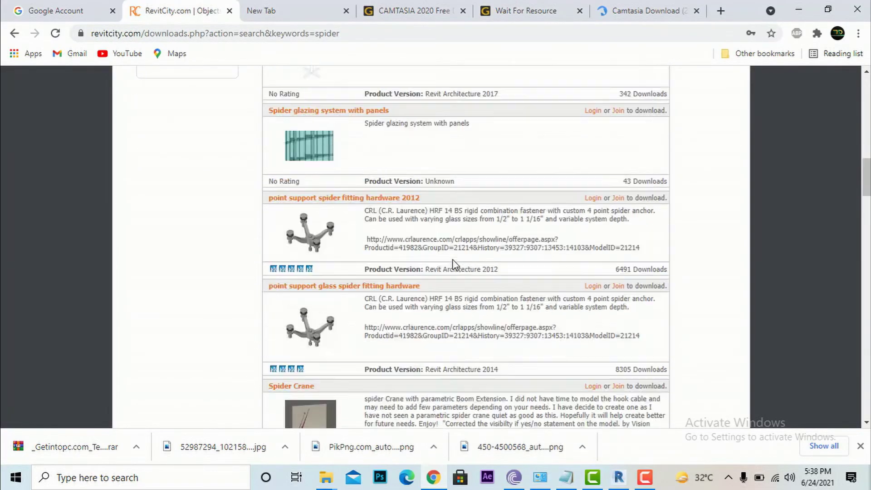
scroll(454, 261, up, 13)
scroll(454, 257, down, 1)
scroll(454, 257, down, 2)
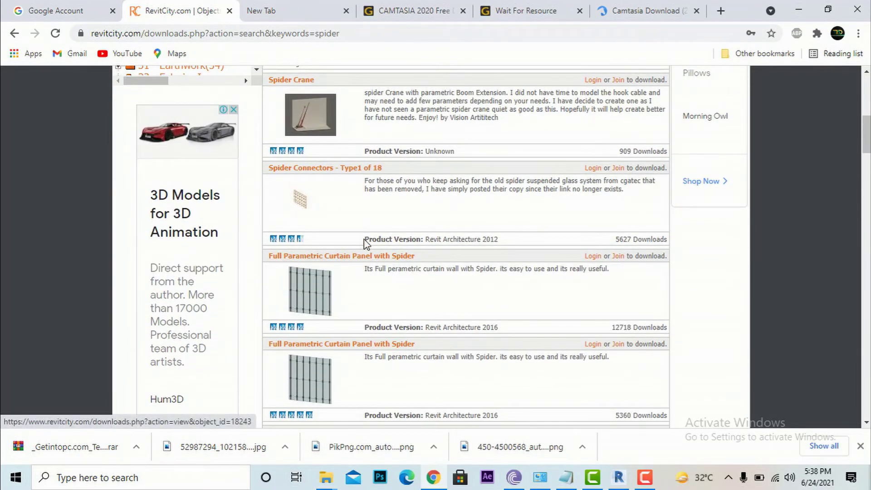
scroll(365, 243, up, 7)
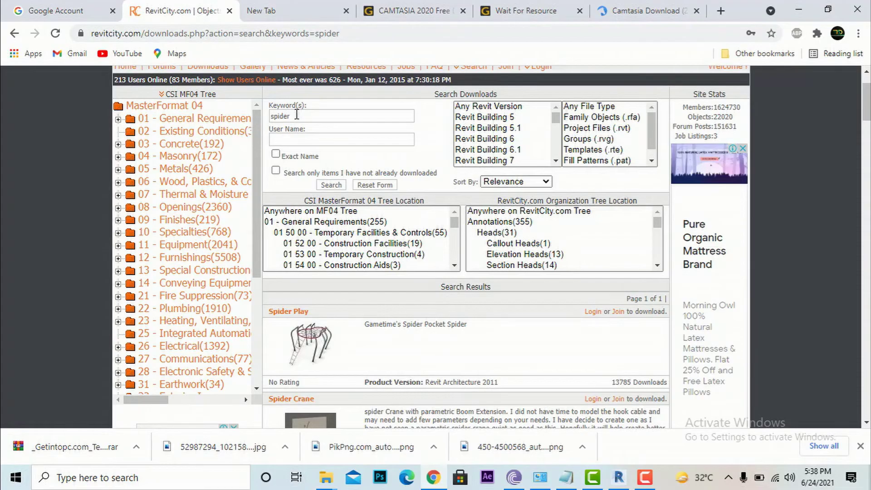
click(297, 114)
scroll(342, 171, down, 6)
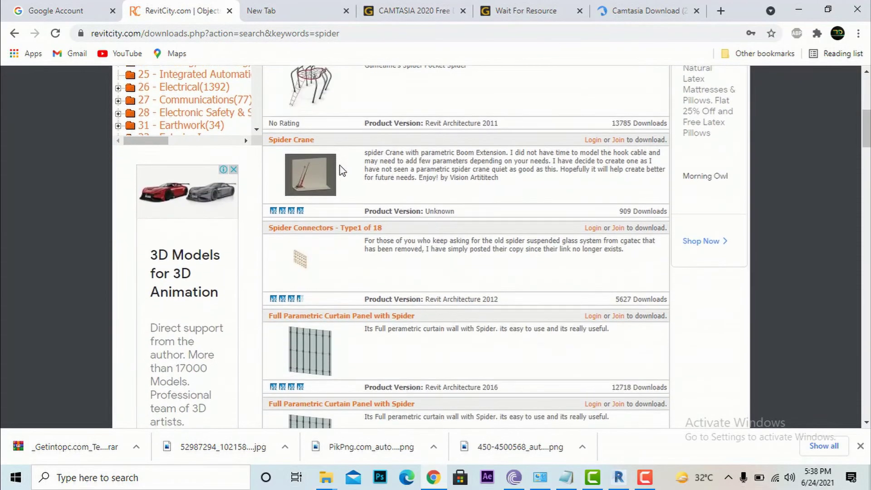
scroll(342, 170, down, 10)
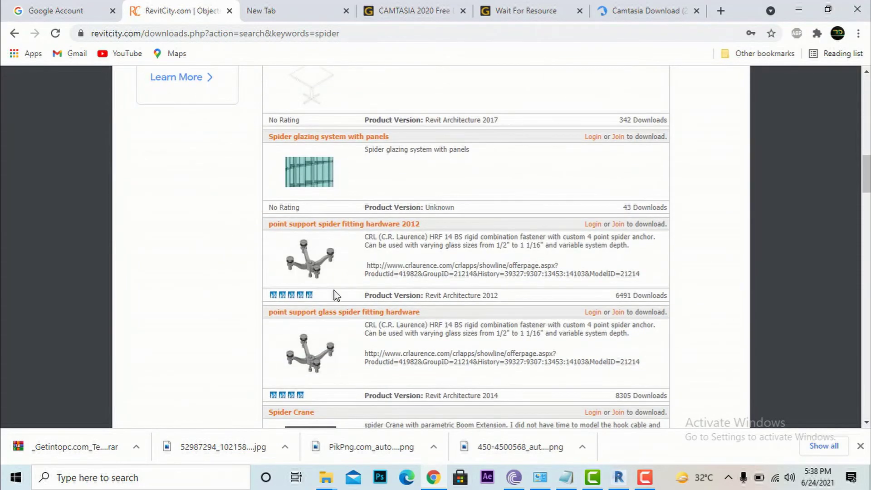
scroll(336, 295, down, 10)
scroll(341, 292, up, 13)
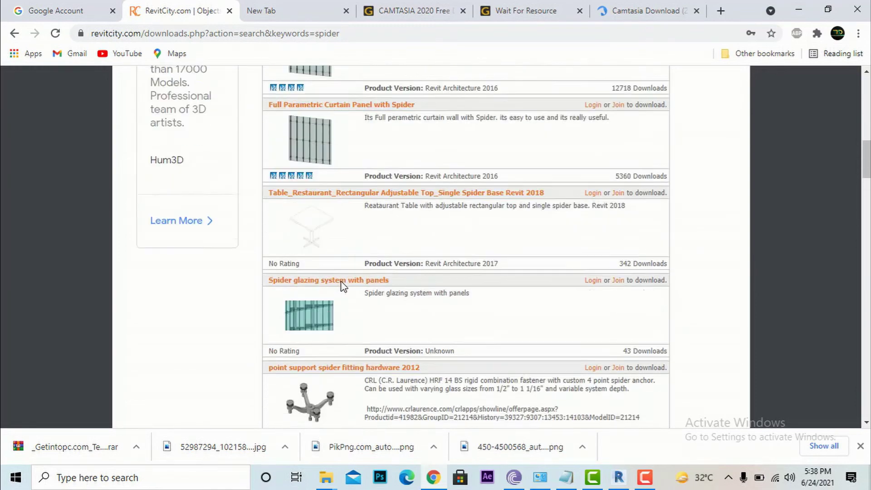
scroll(343, 285, up, 4)
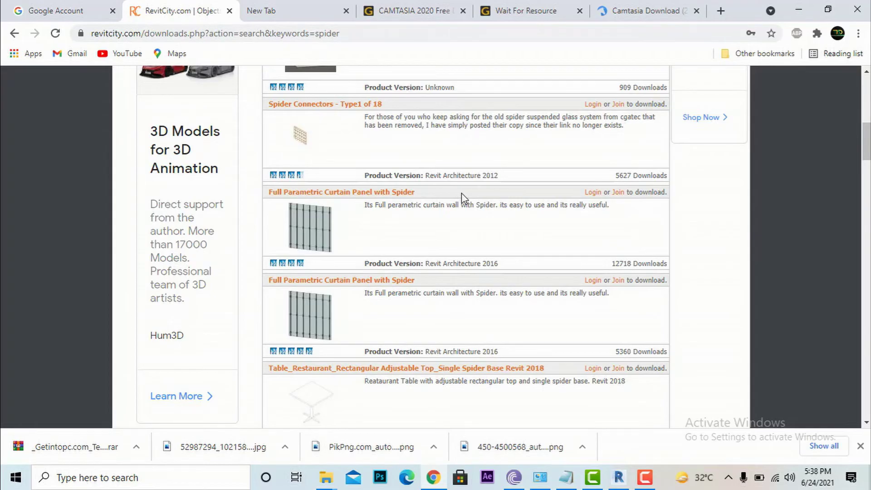
Switch to File Explorer to check the curtain panel family file in the spider curtain folder, and return to Revit
mouse_move(329, 486)
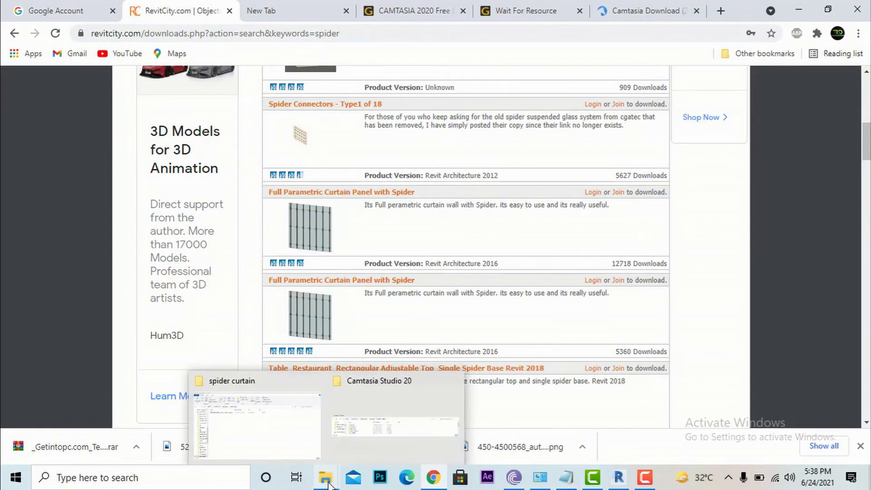
click(263, 422)
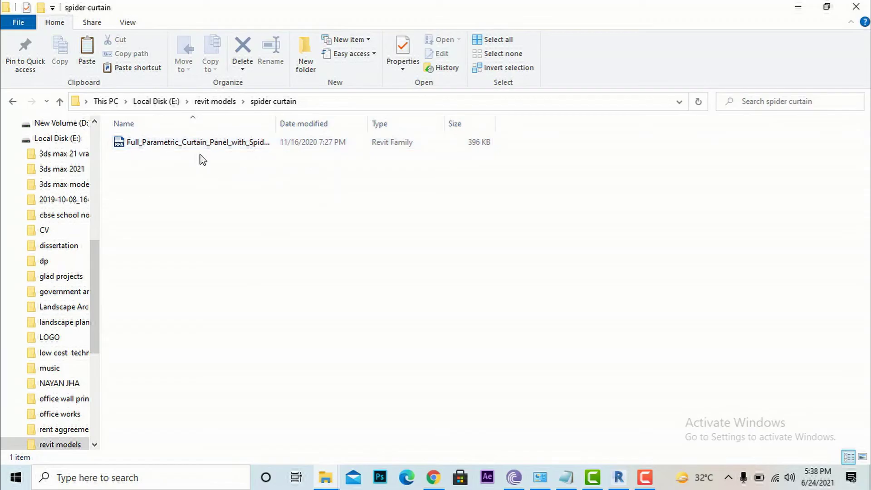
mouse_move(610, 479)
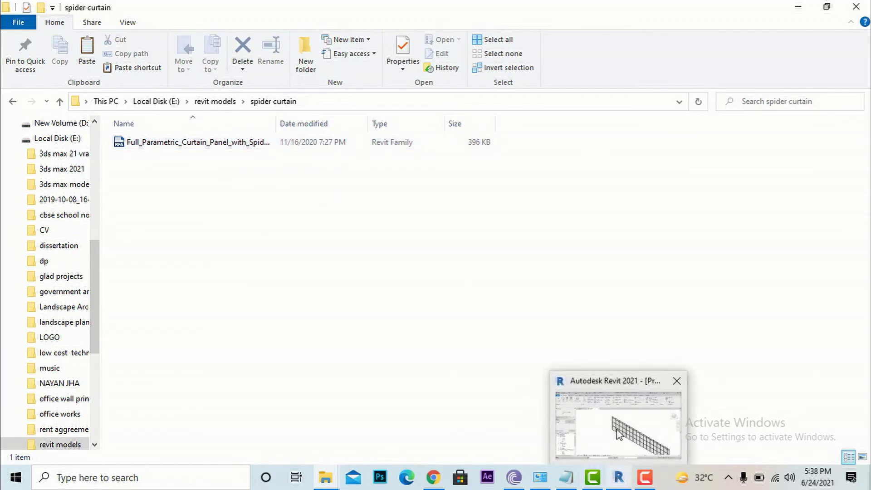
click(618, 430)
scroll(244, 162, down, 3)
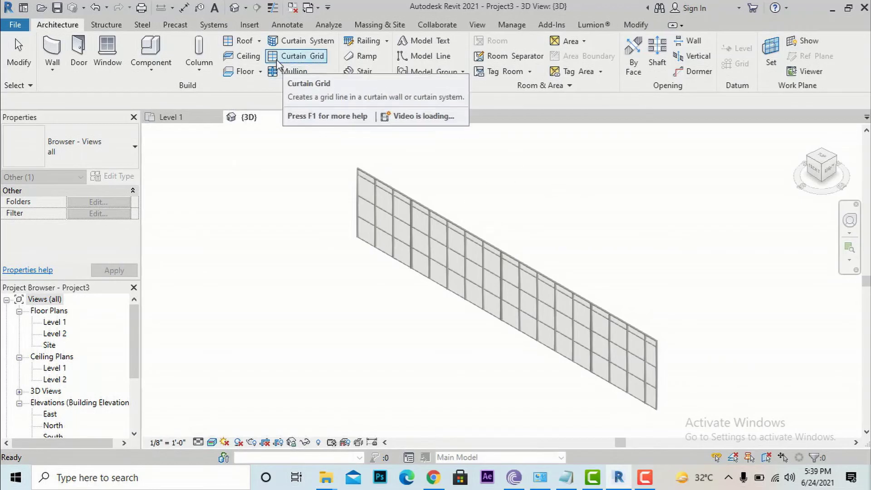
click(249, 25)
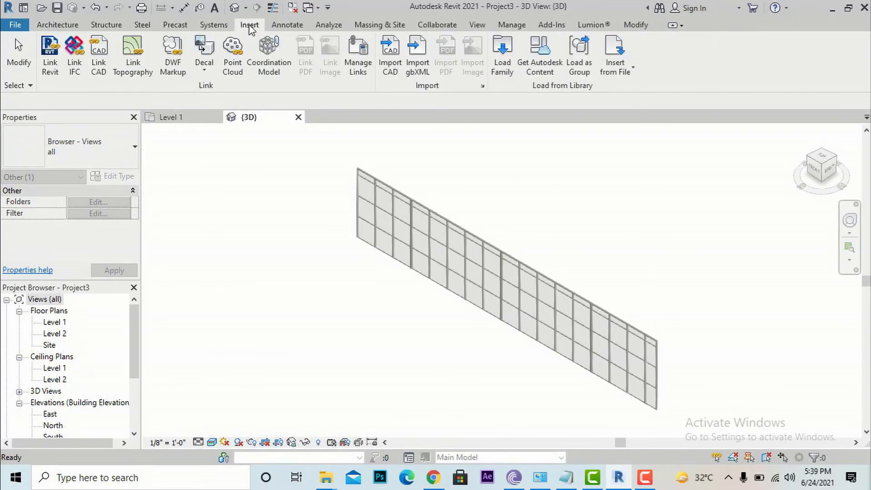
click(504, 55)
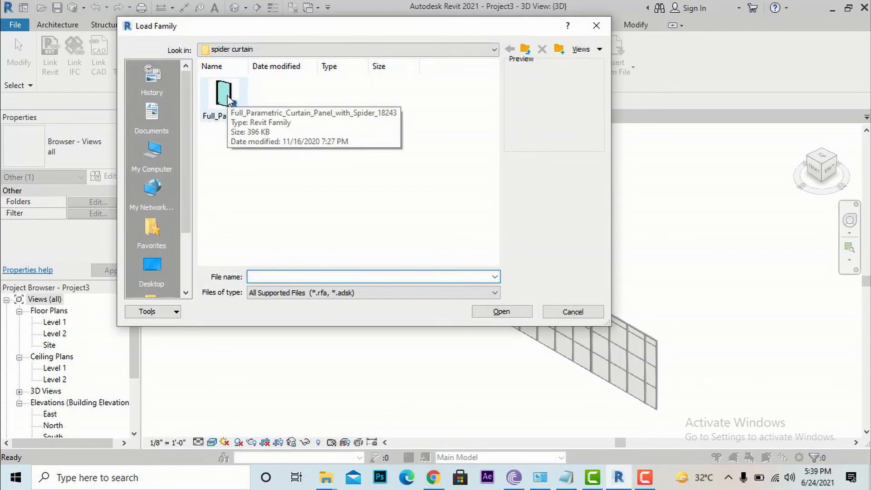
click(227, 97)
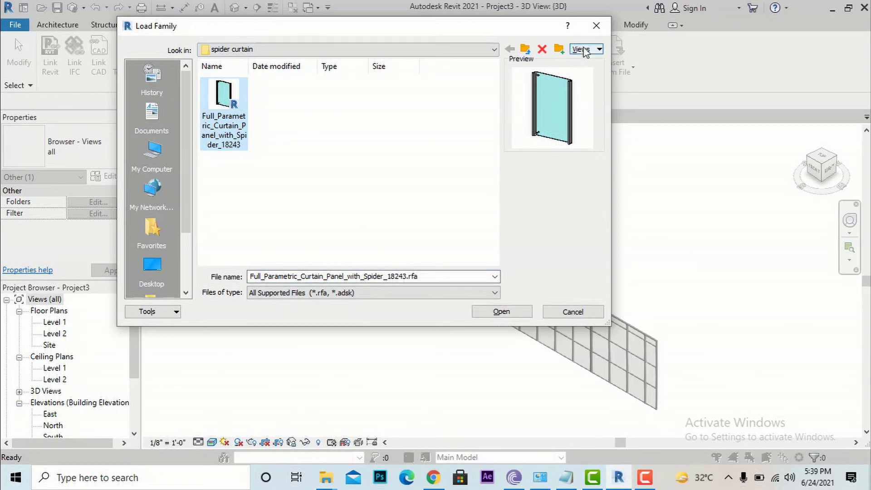
click(597, 26)
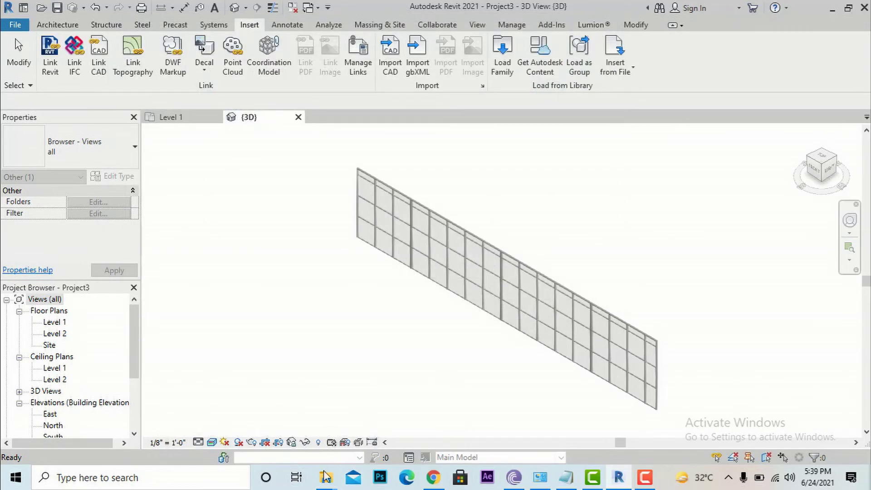
Switch to File Explorer and locate the Full_Parametric_Curtain_Panel_with_Spider family in the spider curtain folder
mouse_move(326, 477)
click(273, 431)
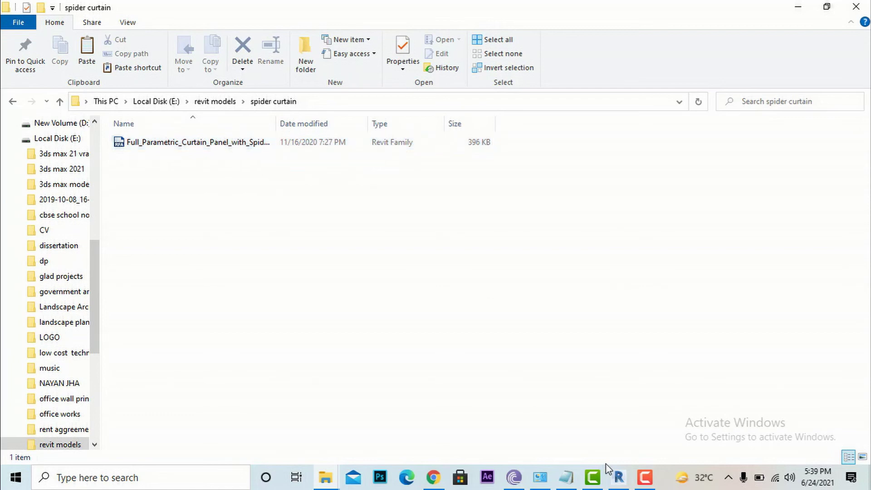
Switch to Revit and load the Full_Parametric_Curtain_Panel_with_Spider_18243.rfa family from the spider curtain folder
mouse_move(614, 467)
right_click(613, 435)
click(377, 352)
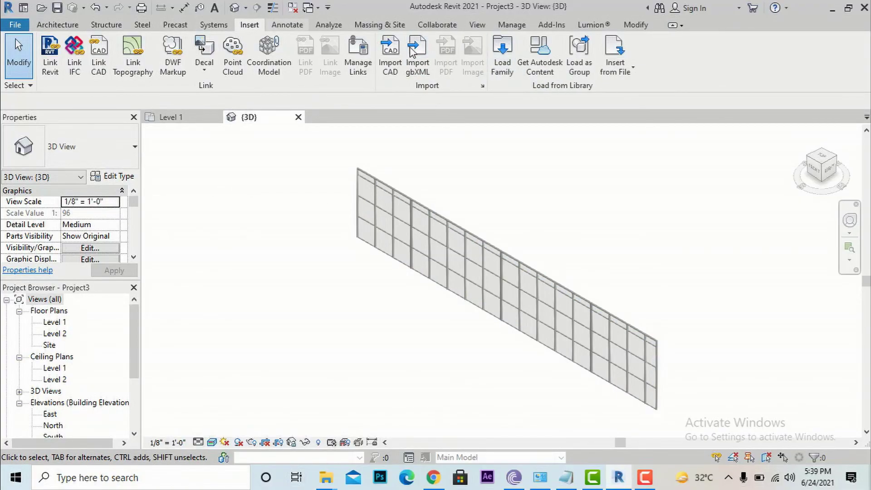
click(510, 58)
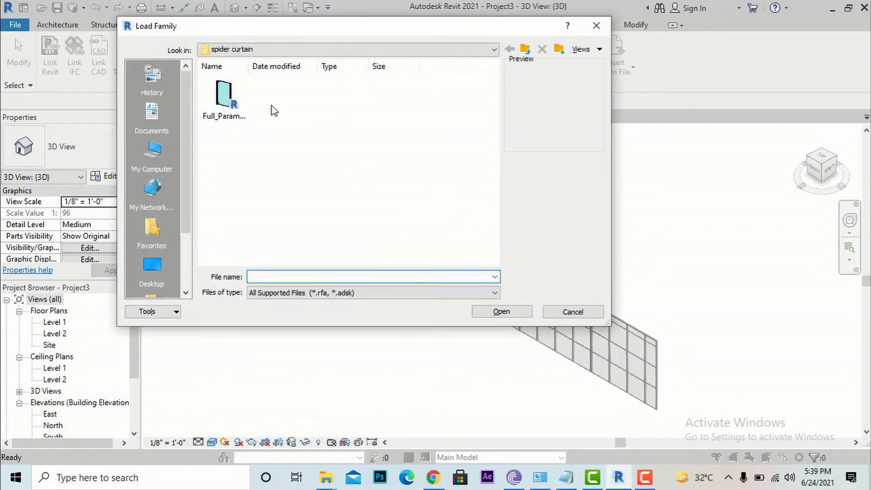
click(224, 96)
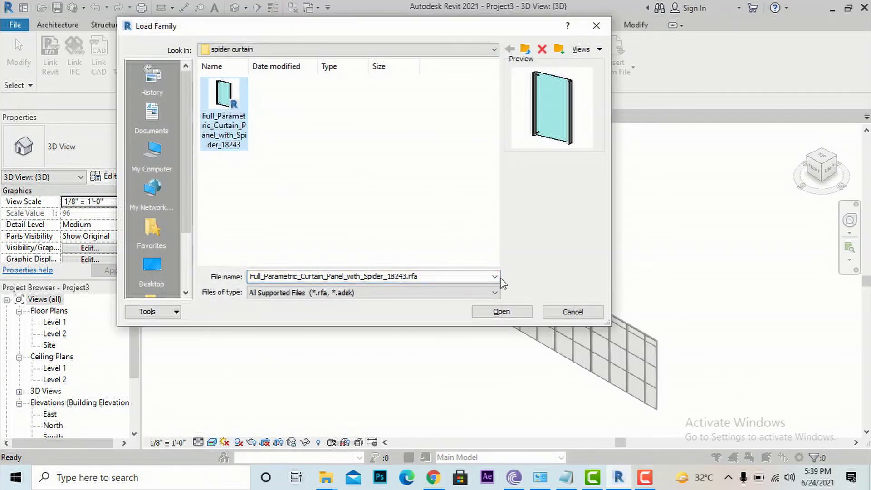
click(503, 312)
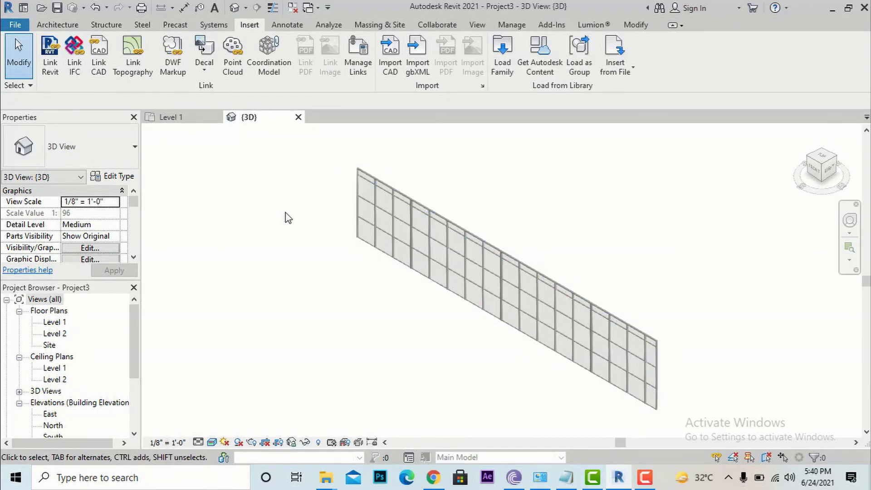
Set the Curtain Panel of the Curtain Wall for residence type to Full_Parametric_Curtain_Panel_with_Spider_18243 : Glazed Panel and apply it
double_click(399, 198)
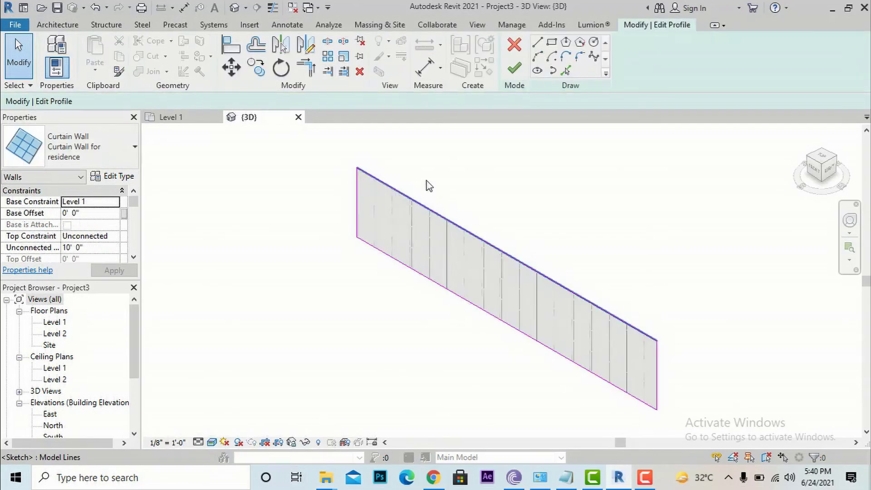
click(515, 69)
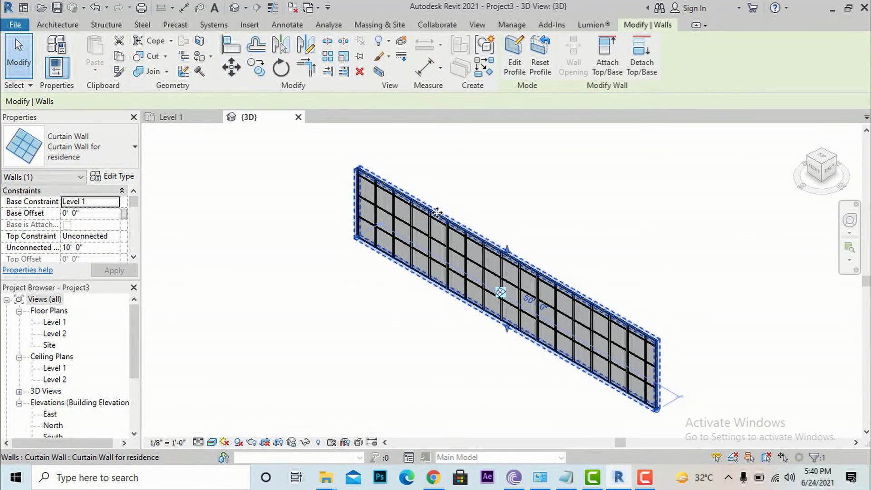
click(110, 177)
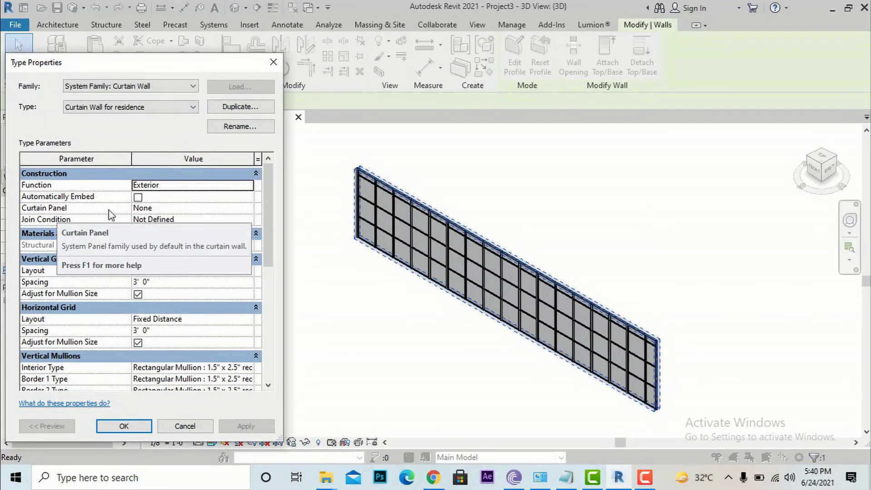
click(163, 215)
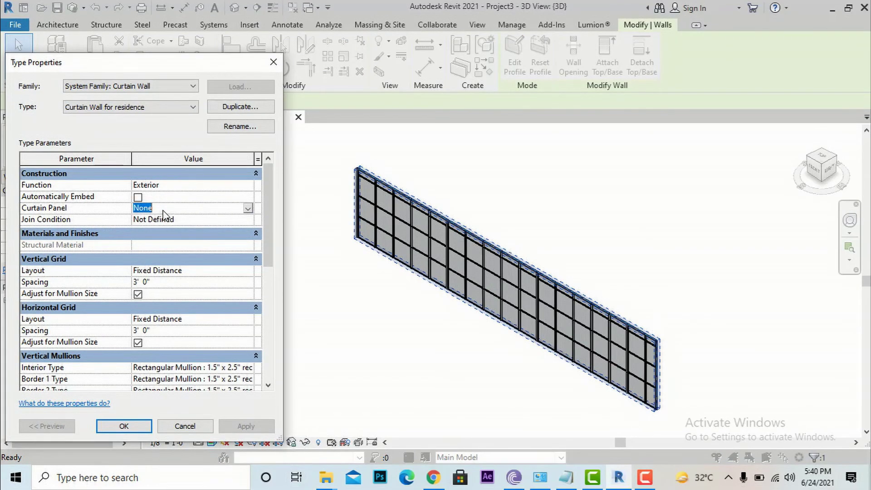
click(249, 208)
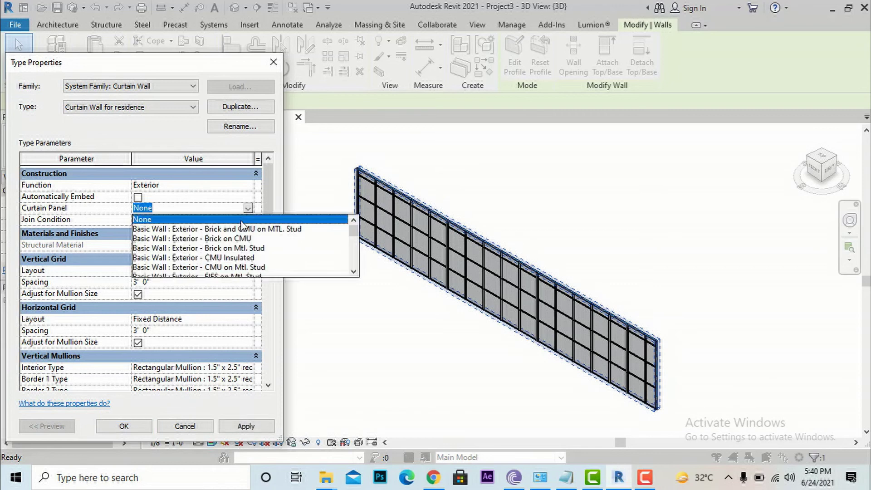
scroll(241, 240, down, 1)
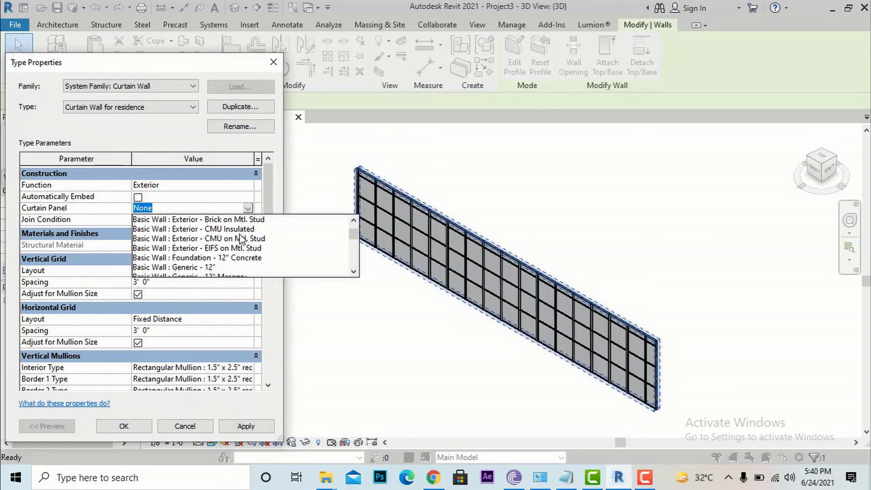
scroll(241, 240, down, 1)
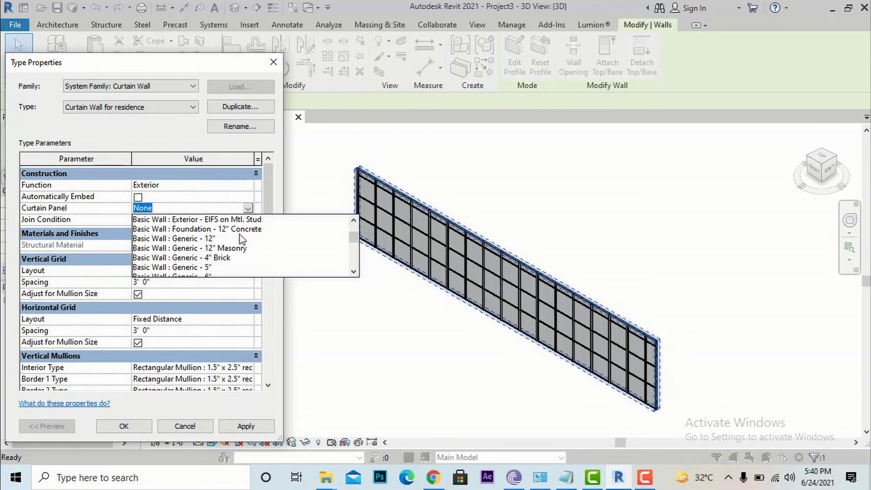
scroll(241, 239, down, 3)
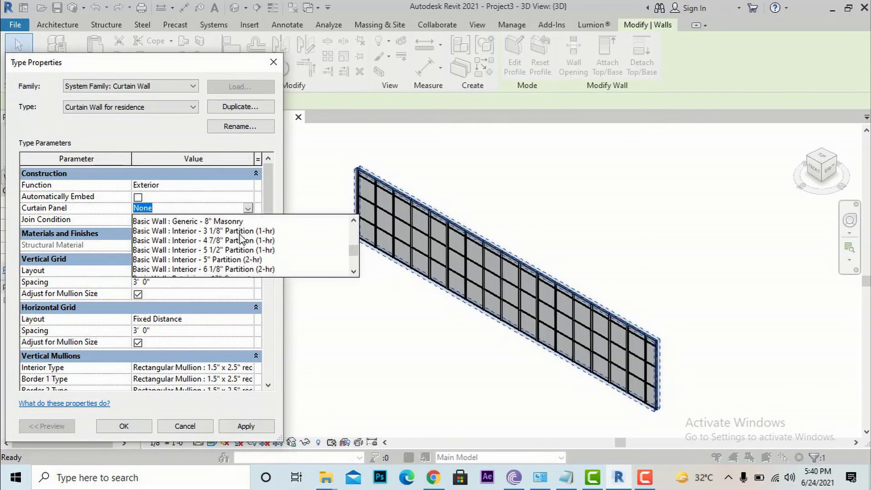
scroll(240, 239, down, 1)
scroll(241, 239, down, 1)
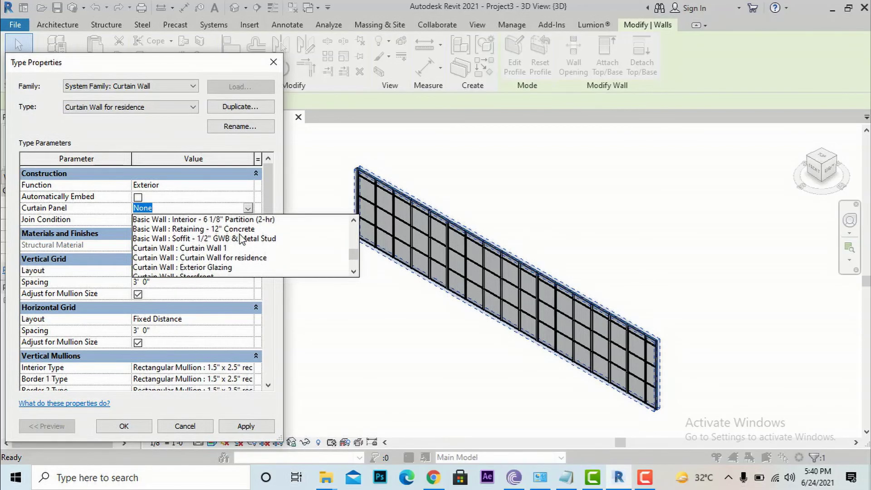
scroll(241, 239, down, 3)
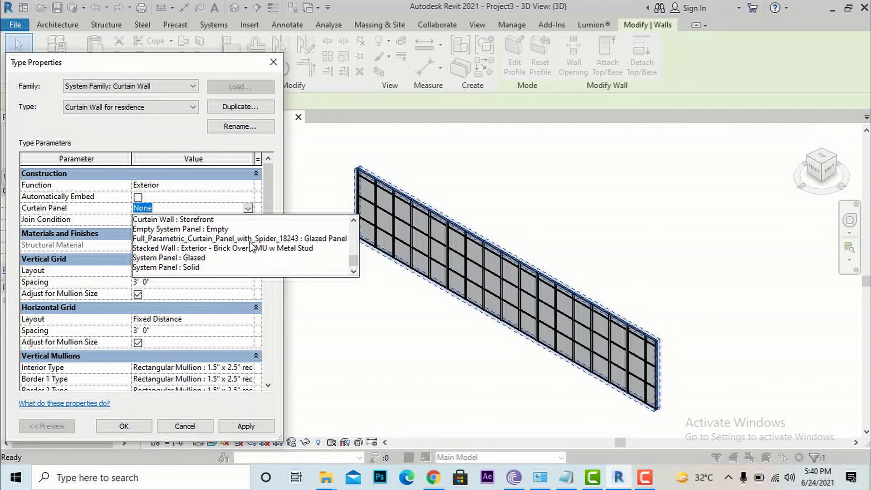
click(305, 240)
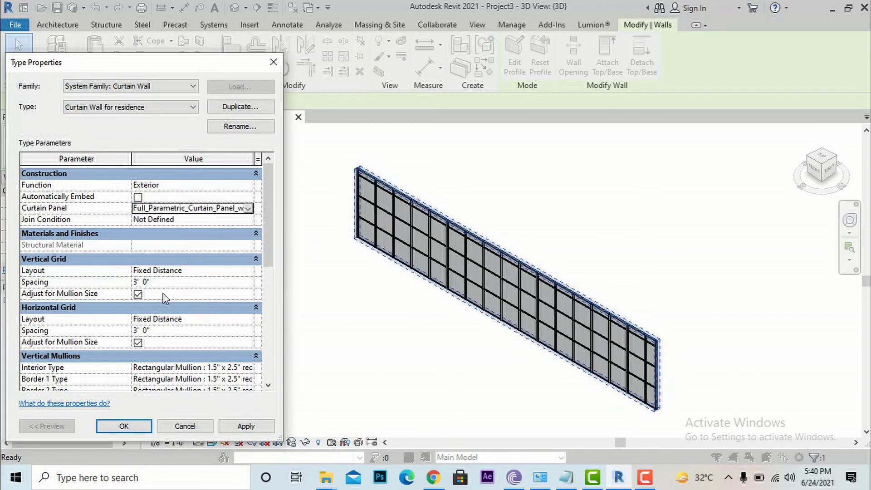
scroll(187, 287, down, 1)
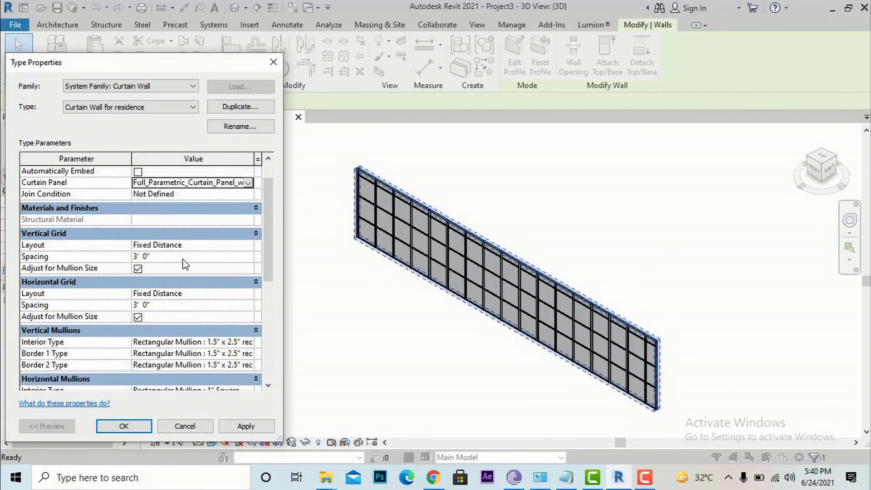
scroll(220, 303, down, 1)
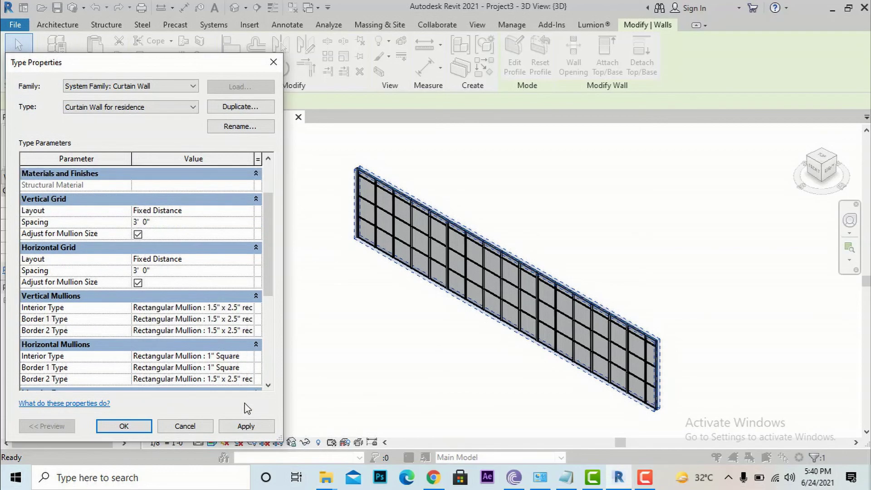
click(248, 427)
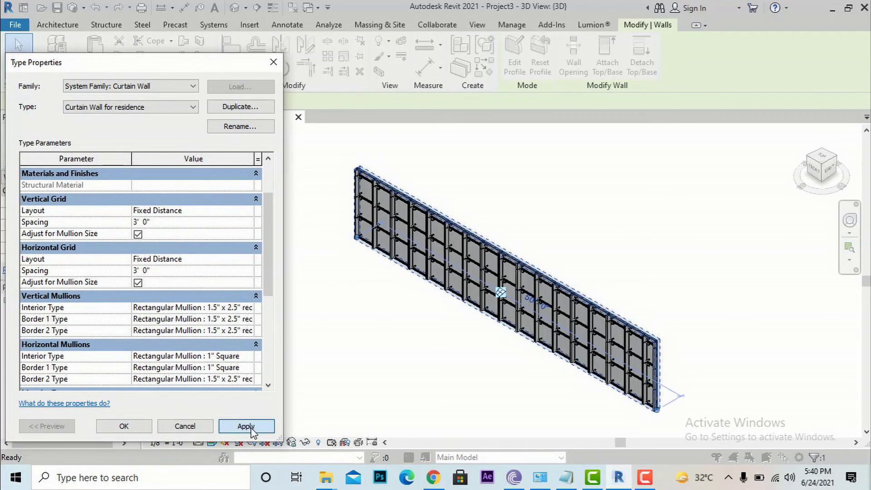
click(136, 425)
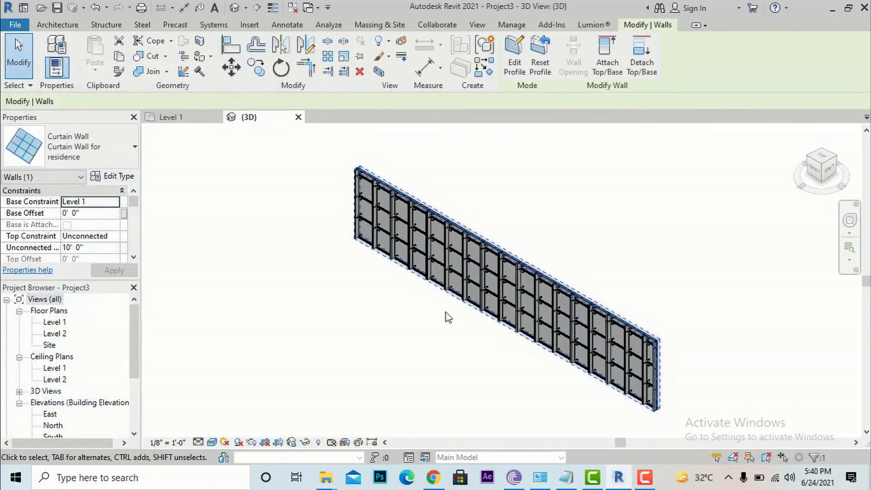
Examine the spider fittings and mullions on the curtain wall, both close up and over its whole length
scroll(471, 264, up, 3)
scroll(335, 349, up, 2)
click(335, 350)
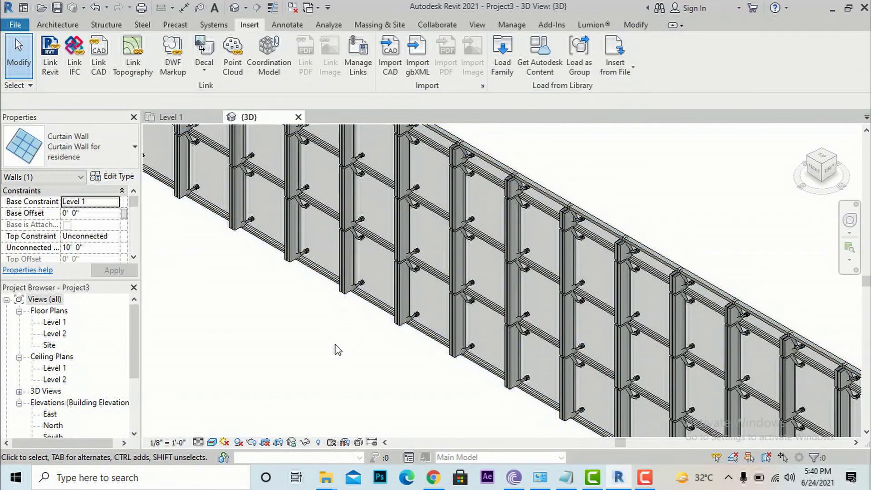
scroll(482, 196, down, 2)
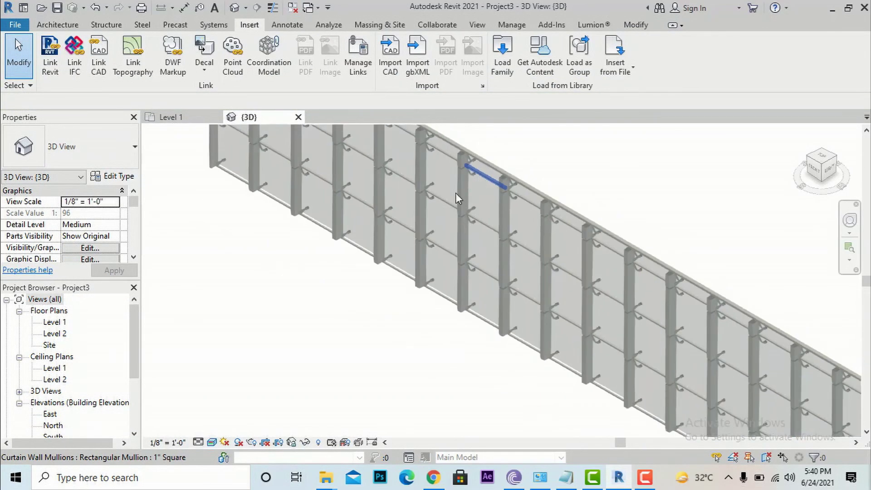
scroll(436, 234, down, 2)
scroll(432, 240, down, 3)
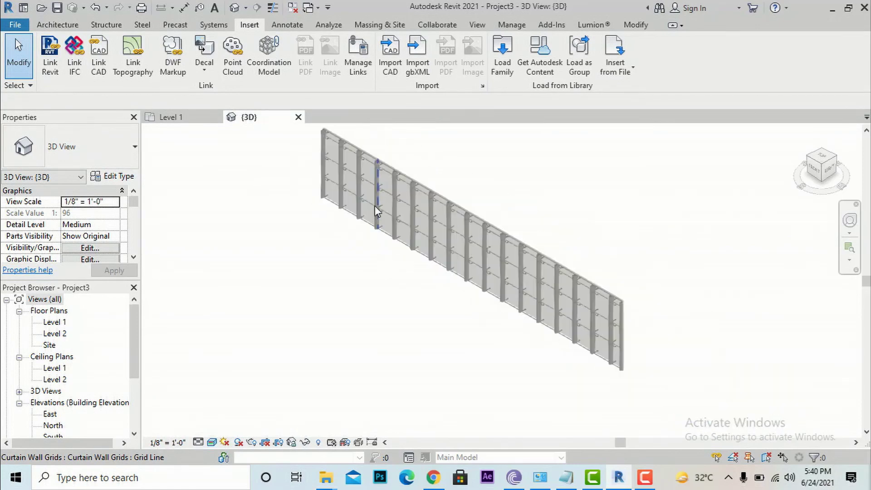
Inspect the curtain wall from behind, checking how the spider fittings sit at the grid intersections
click(817, 181)
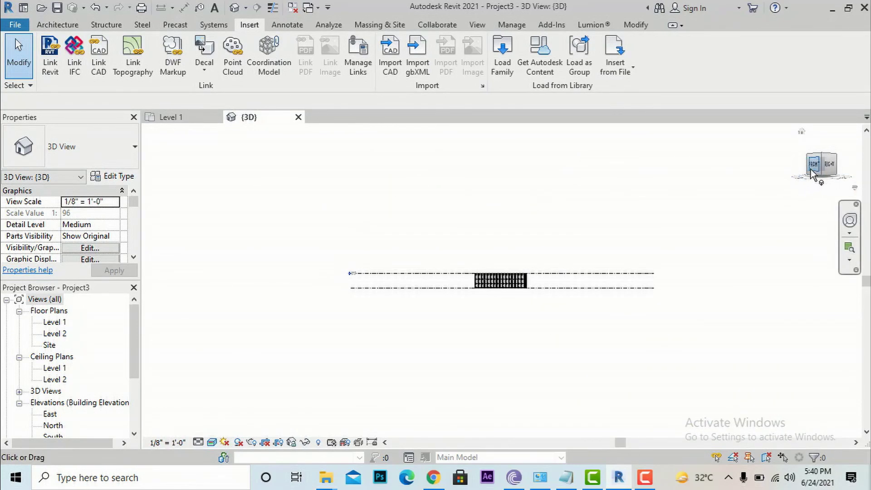
mouse_move(821, 176)
mouse_down()
mouse_move(736, 196)
mouse_move(608, 176)
mouse_move(801, 213)
mouse_move(718, 253)
mouse_up()
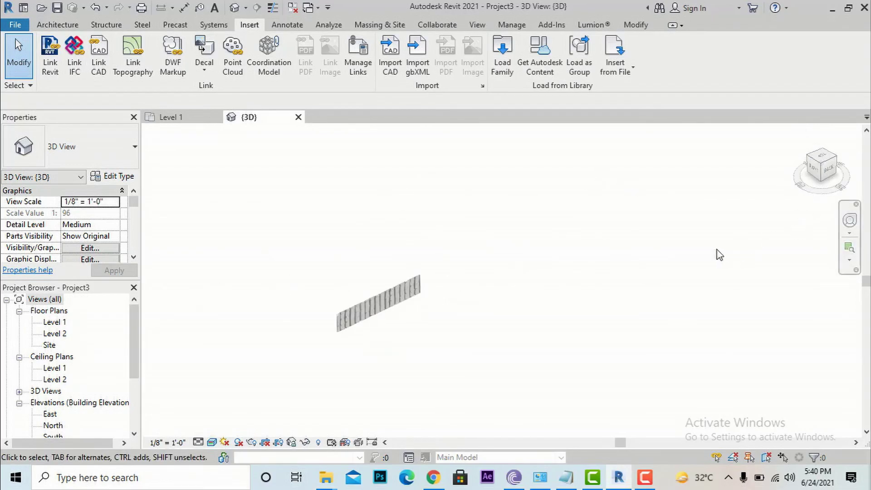
scroll(381, 313, up, 5)
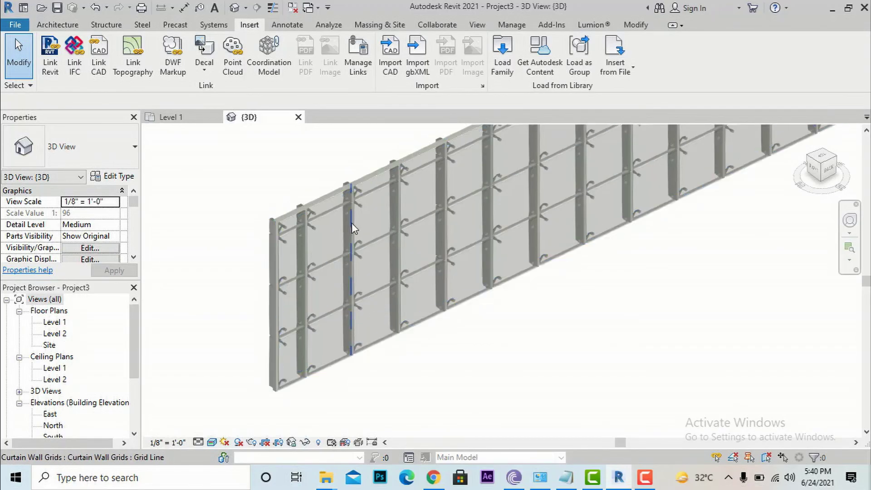
scroll(317, 286, down, 5)
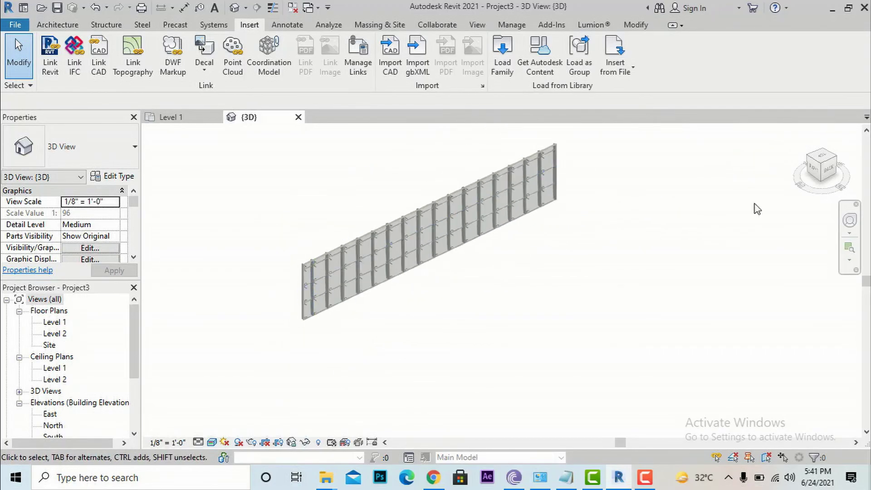
drag(818, 169, 837, 177)
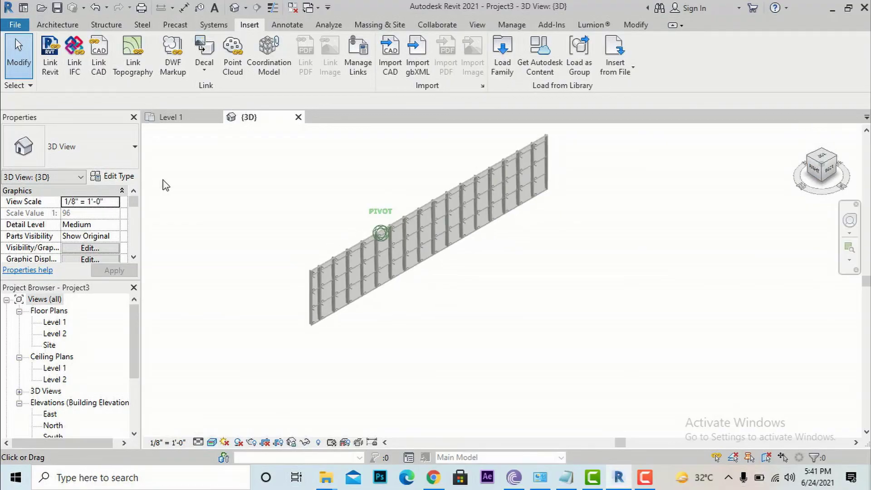
shift+middle_drag(166, 186, 251, 178)
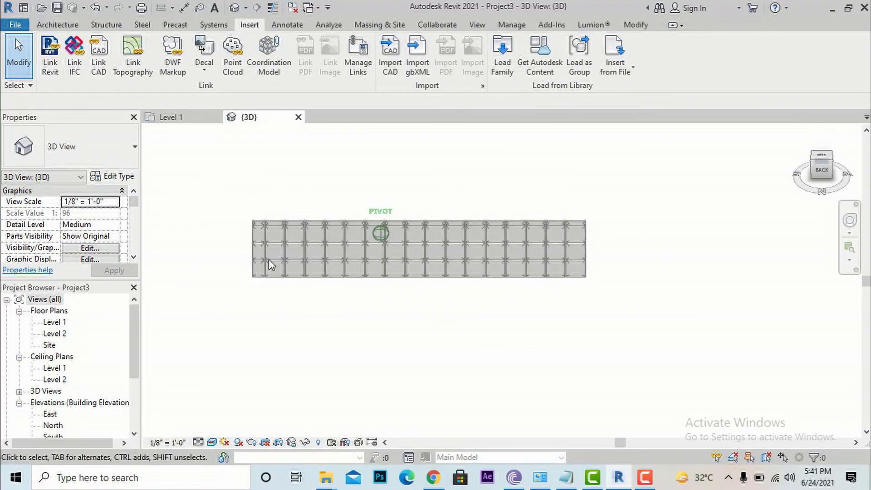
scroll(311, 253, up, 6)
scroll(332, 224, up, 2)
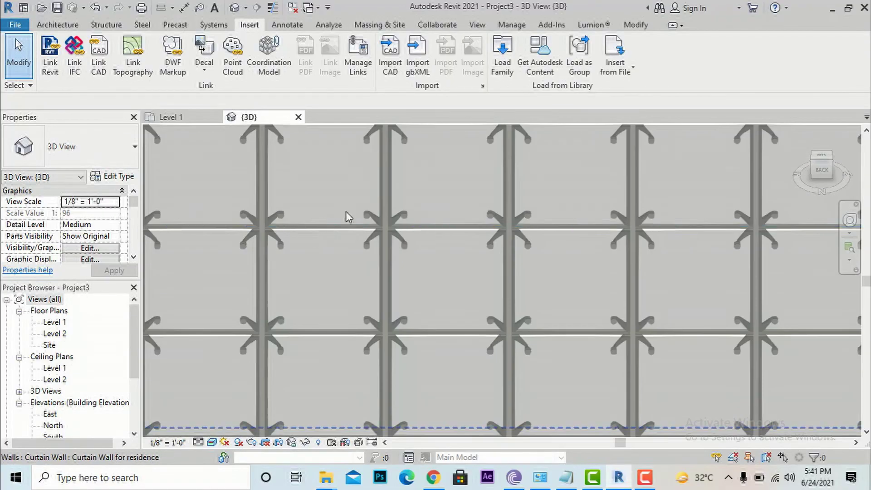
scroll(349, 211, down, 5)
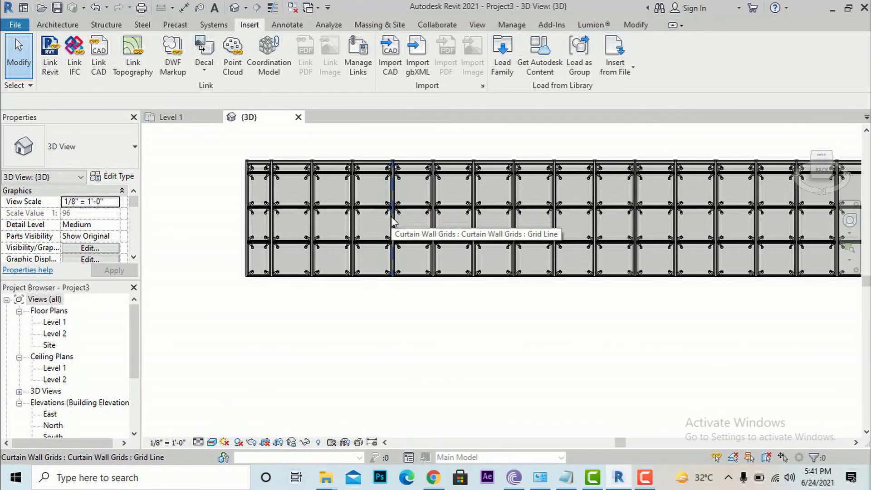